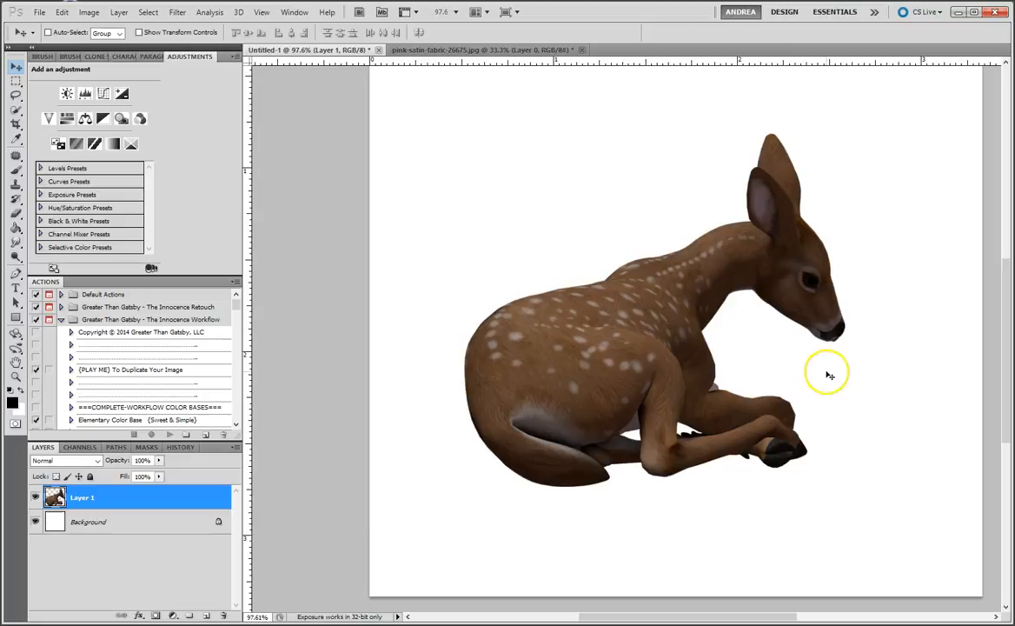
# Hide and reshow Layer 1 to check that the fawn sits on its own layer
pyautogui.click(880, 374)
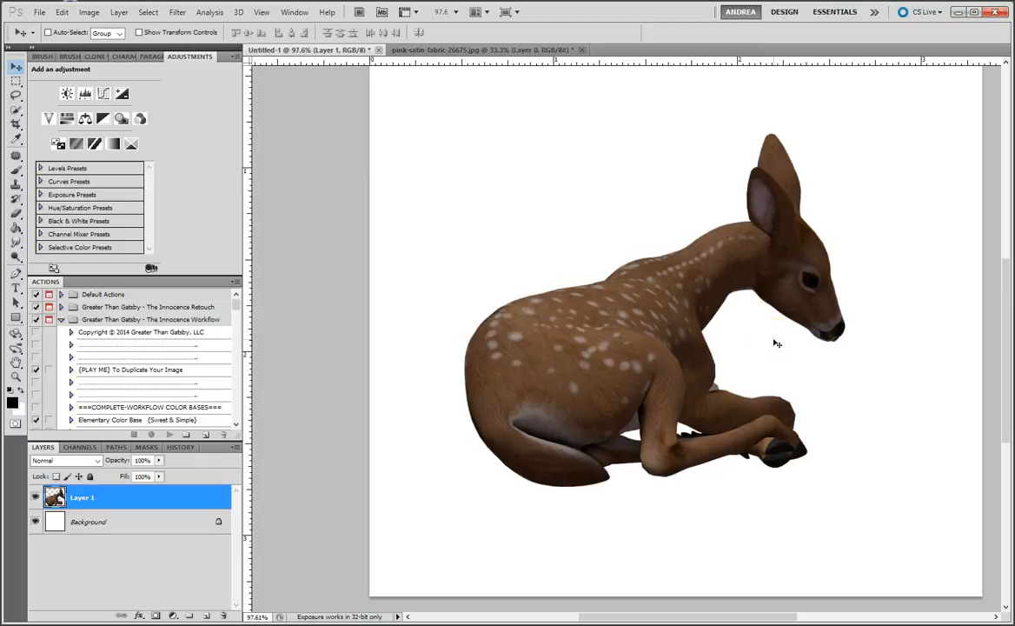
pyautogui.click(35, 497)
pyautogui.click(34, 497)
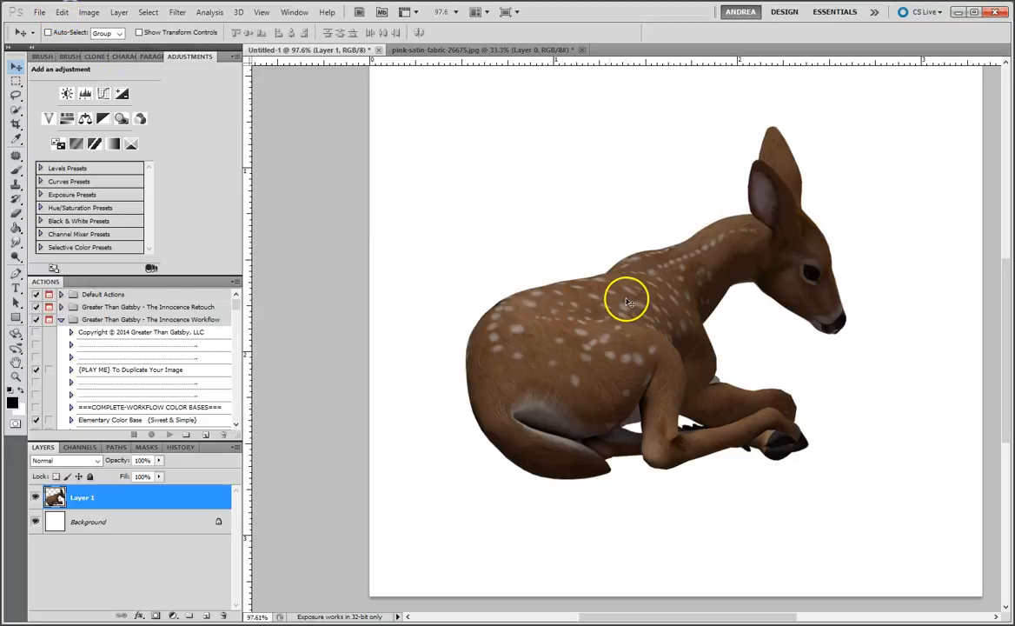
# Start Puppet Warp on the fawn on Layer 1
pyautogui.click(63, 12)
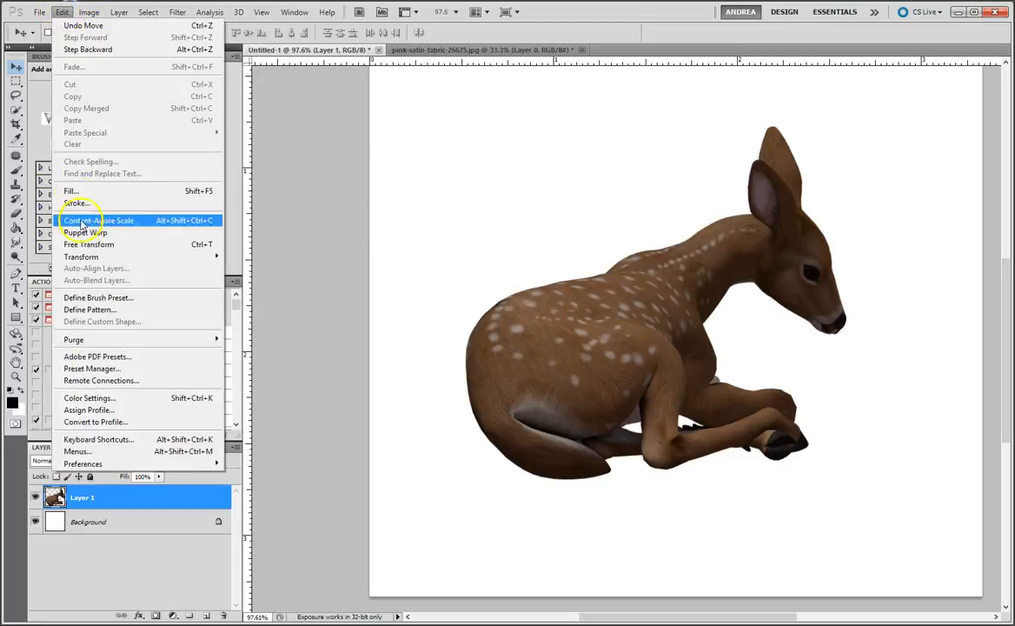
pyautogui.click(124, 233)
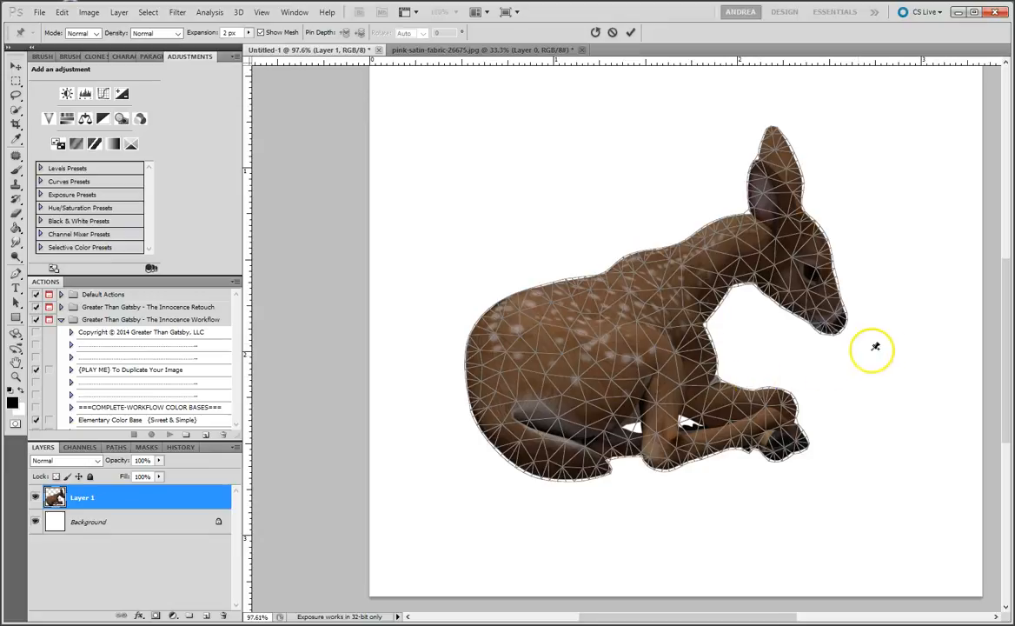
pyautogui.scroll(2, 901, 333)
pyautogui.moveTo(838, 261); pyautogui.dragTo(888, 269)
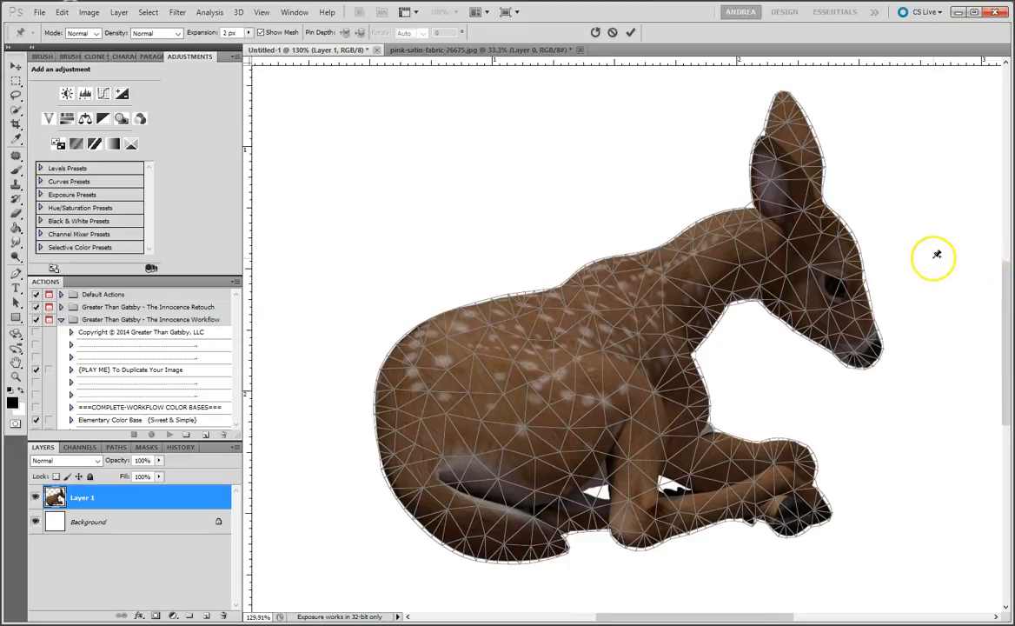
pyautogui.scroll(-2, 933, 258)
pyautogui.moveTo(929, 248); pyautogui.dragTo(843, 238)
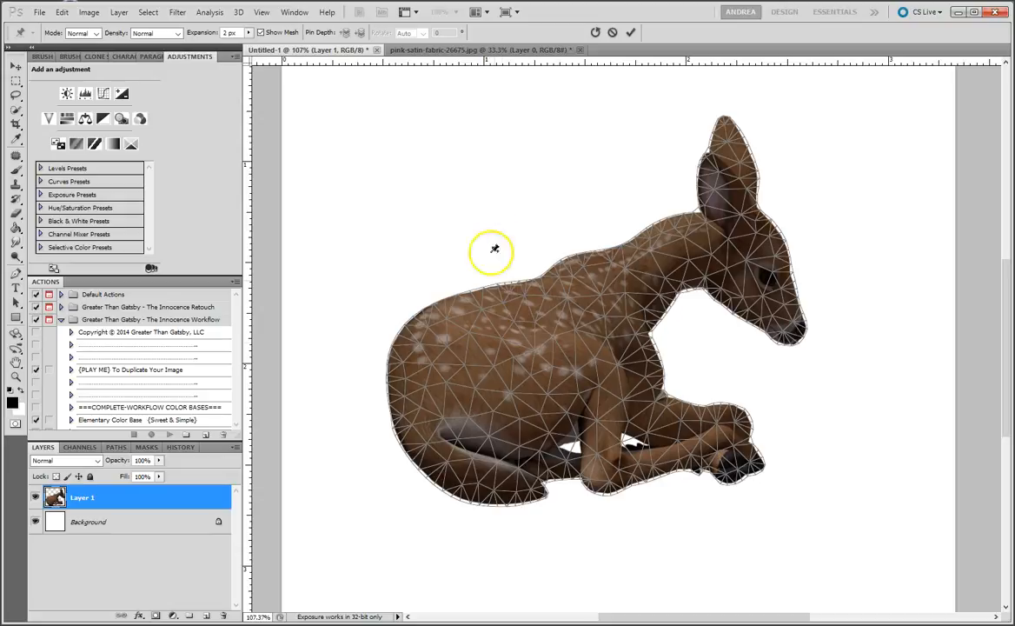
# Place a test warp pin on the fawn's rump and delete it
pyautogui.click(467, 329)
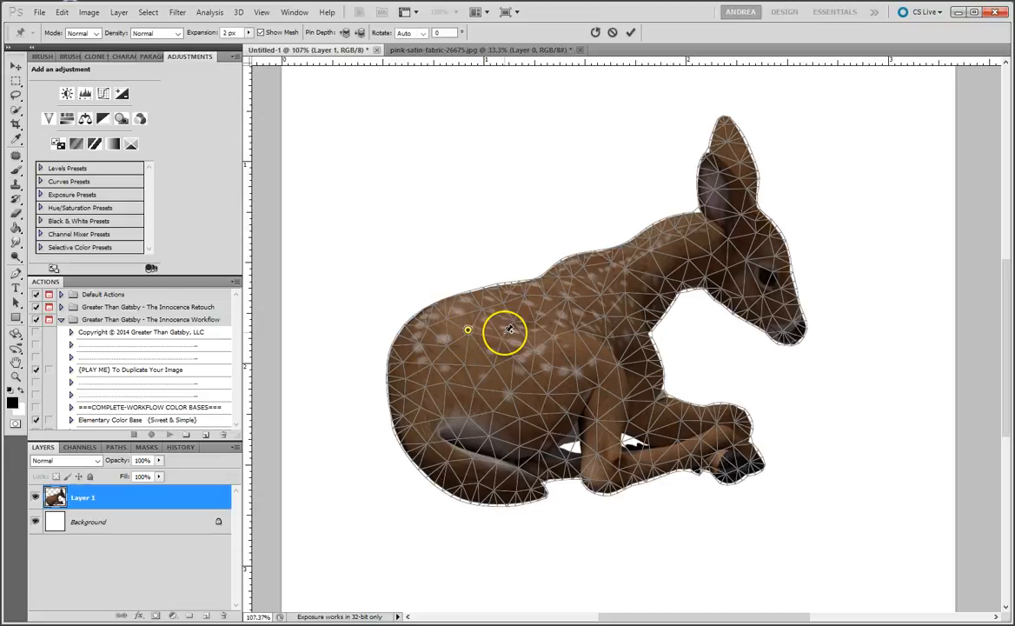
pyautogui.press('alt')
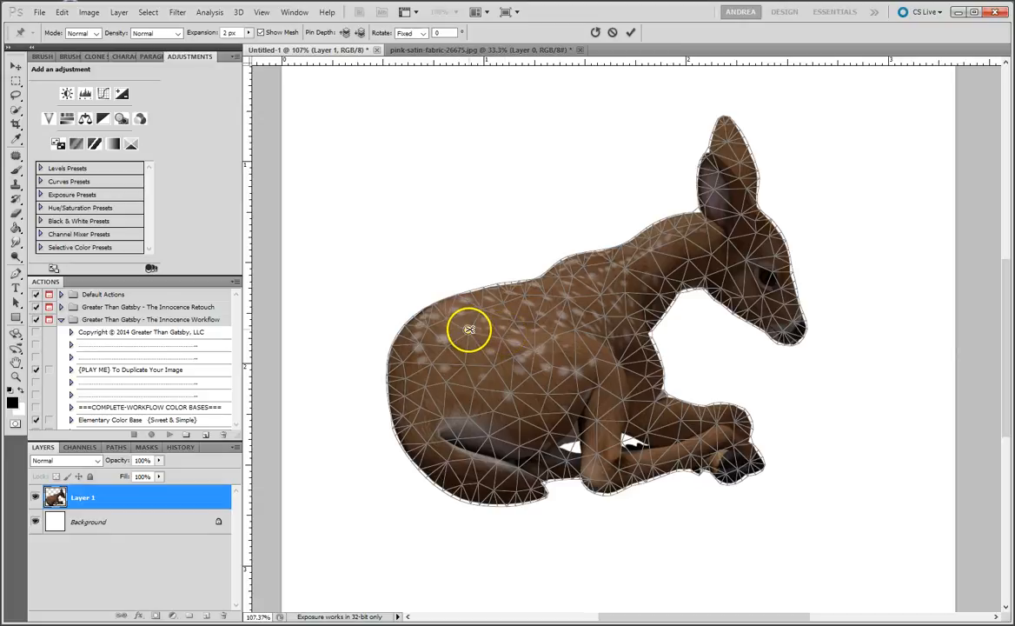
pyautogui.keyDown('alt'); pyautogui.click(469, 330); pyautogui.keyUp('alt')
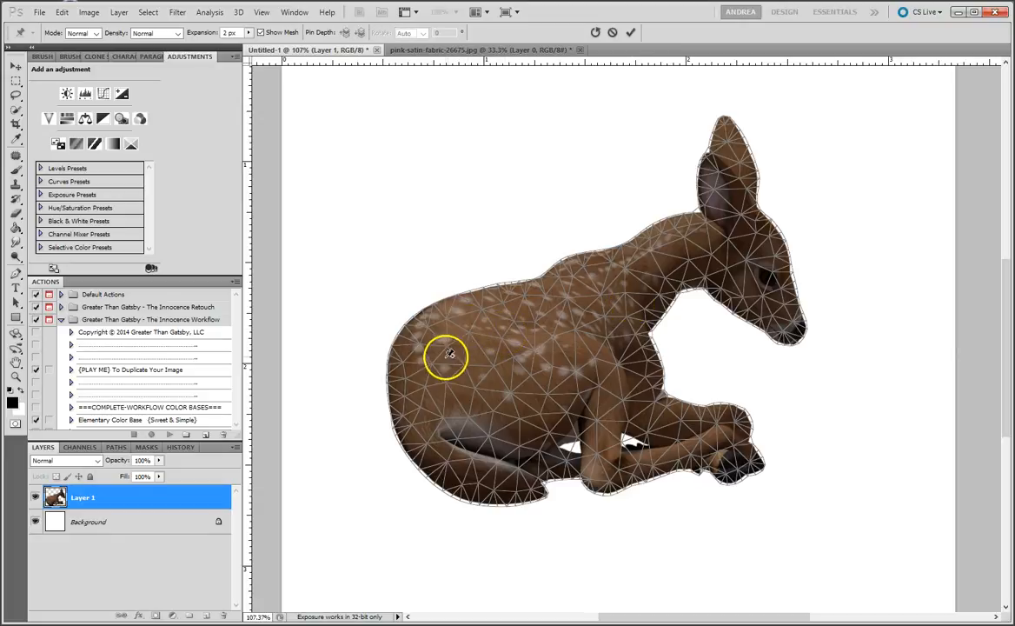
# Try moving and rotating the fawn with a few warp pins on its rump, and reset the warp
pyautogui.click(520, 333)
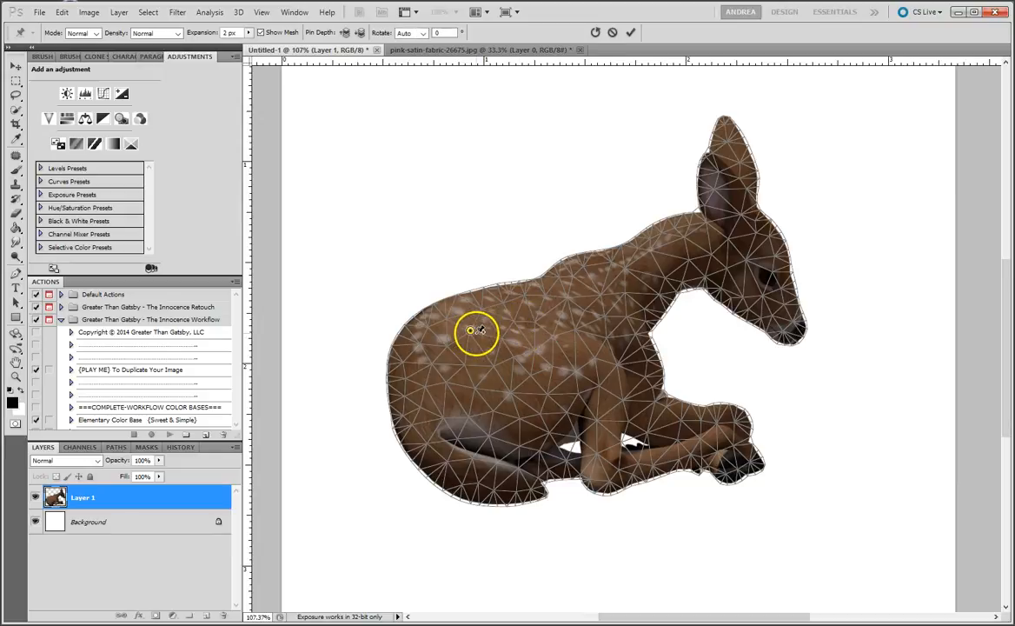
pyautogui.moveTo(469, 332)
pyautogui.mouseDown()
pyautogui.moveTo(514, 331)
pyautogui.moveTo(462, 326)
pyautogui.mouseUp()
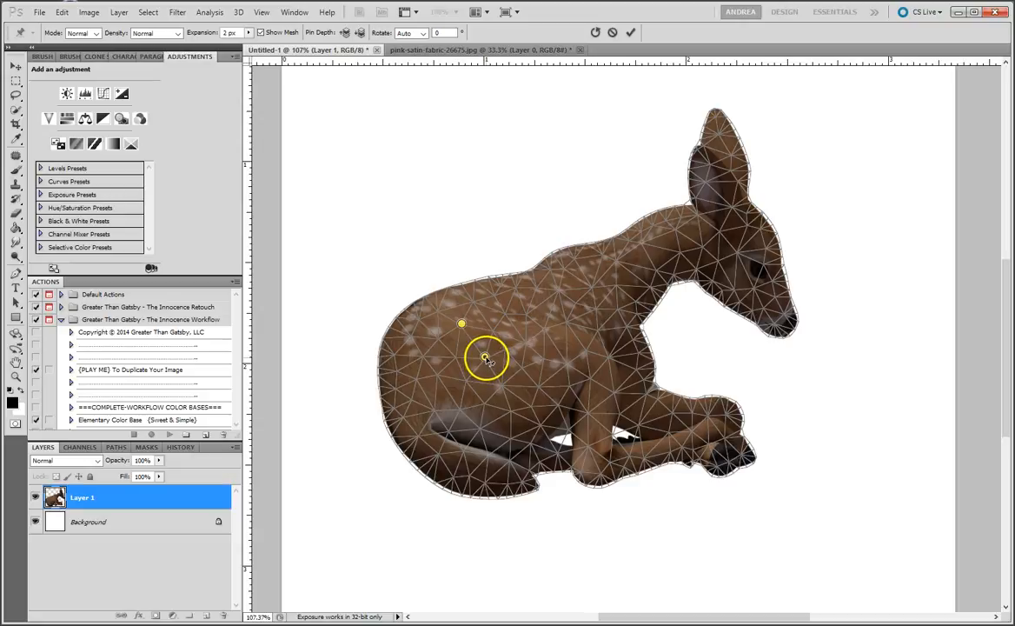
pyautogui.moveTo(487, 360)
pyautogui.mouseDown()
pyautogui.moveTo(506, 335)
pyautogui.moveTo(479, 359)
pyautogui.moveTo(424, 351)
pyautogui.moveTo(464, 353)
pyautogui.moveTo(480, 339)
pyautogui.moveTo(471, 348)
pyautogui.mouseUp()
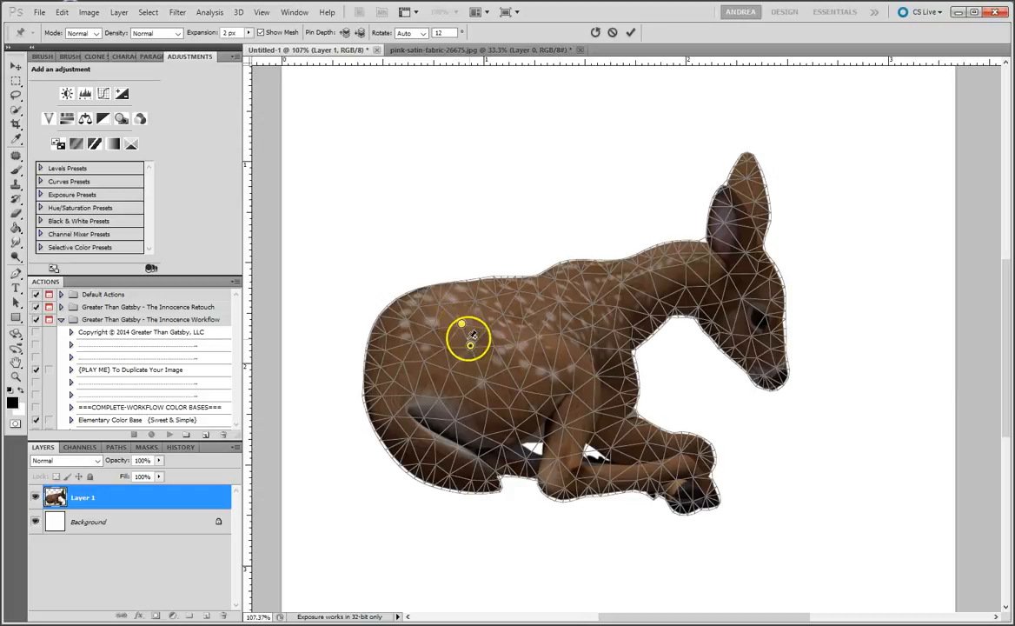
pyautogui.moveTo(470, 347); pyautogui.dragTo(455, 377)
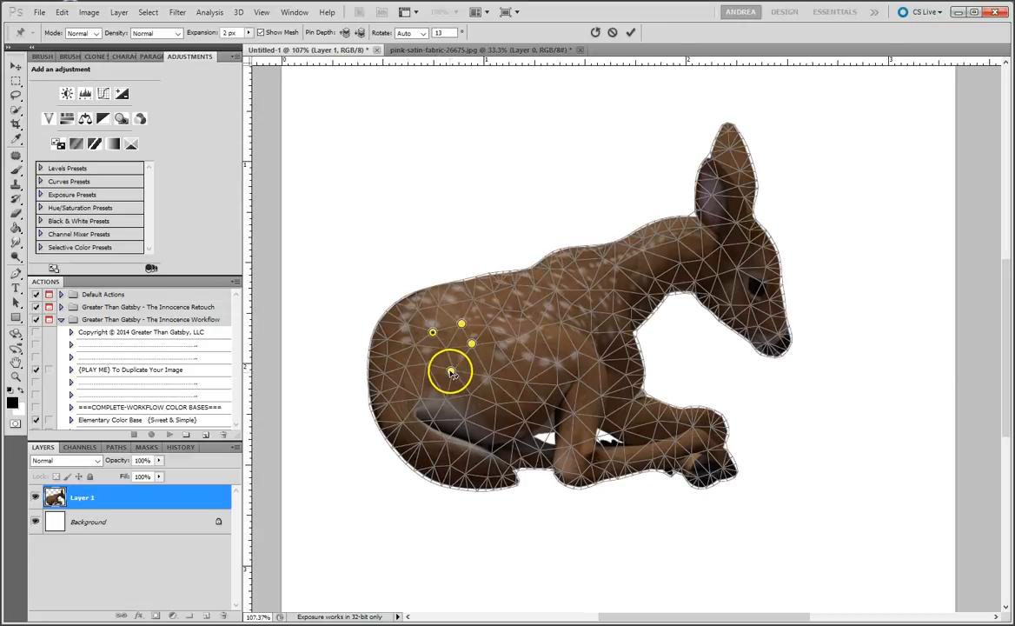
pyautogui.moveTo(431, 332)
pyautogui.mouseDown()
pyautogui.moveTo(372, 320)
pyautogui.moveTo(430, 336)
pyautogui.mouseUp()
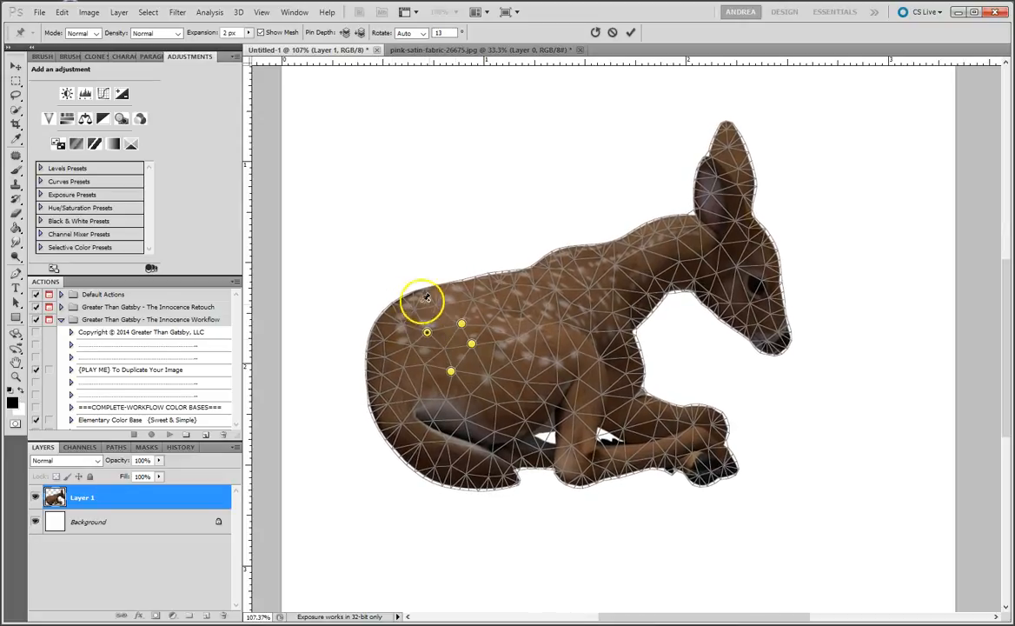
pyautogui.click(596, 33)
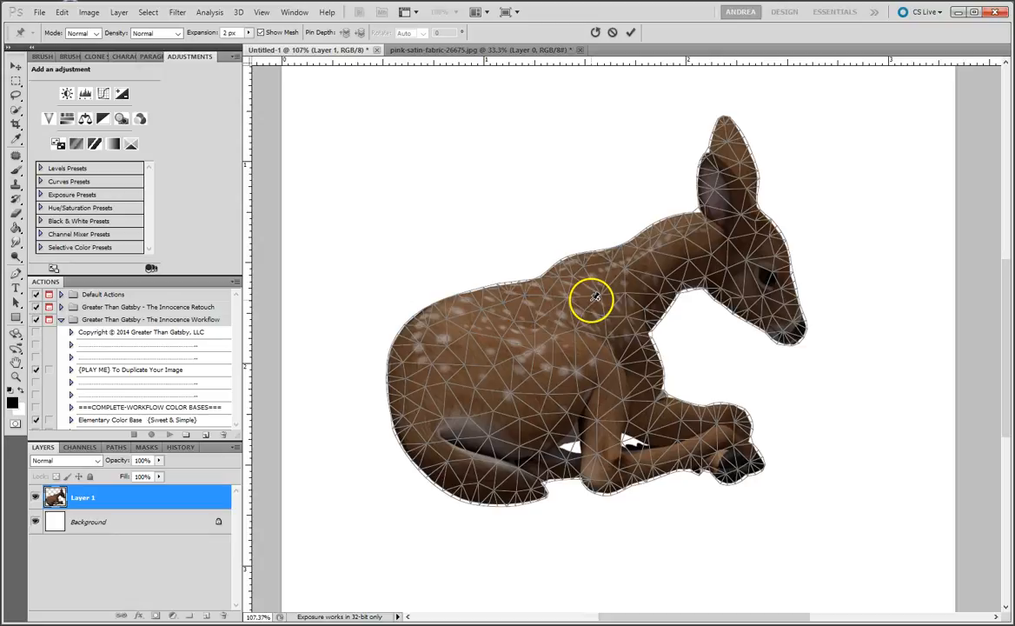
# Try nudging the head with one pin on the neck and one on the forehead, and reset the warp
pyautogui.click(688, 257)
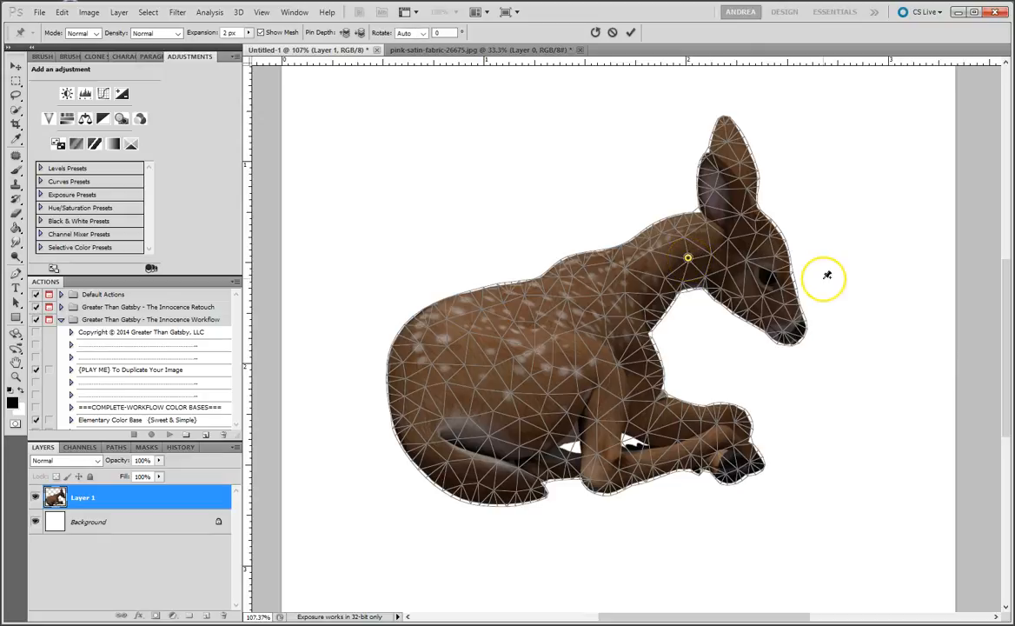
pyautogui.click(778, 250)
pyautogui.moveTo(777, 251)
pyautogui.mouseDown()
pyautogui.moveTo(754, 190)
pyautogui.moveTo(777, 219)
pyautogui.moveTo(756, 302)
pyautogui.moveTo(773, 255)
pyautogui.mouseUp()
pyautogui.click(624, 35)
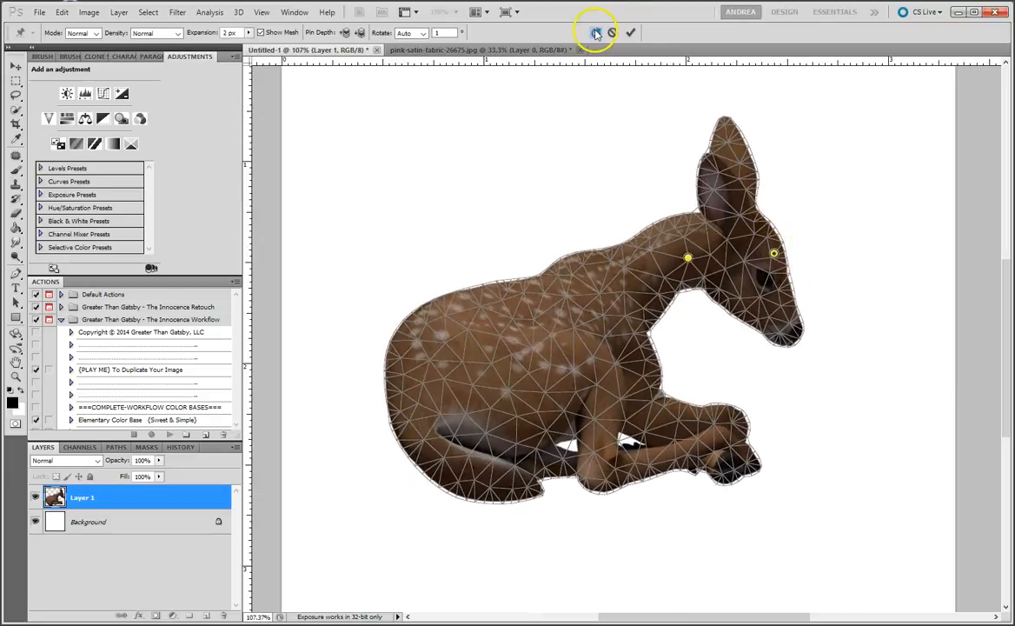
pyautogui.click(596, 33)
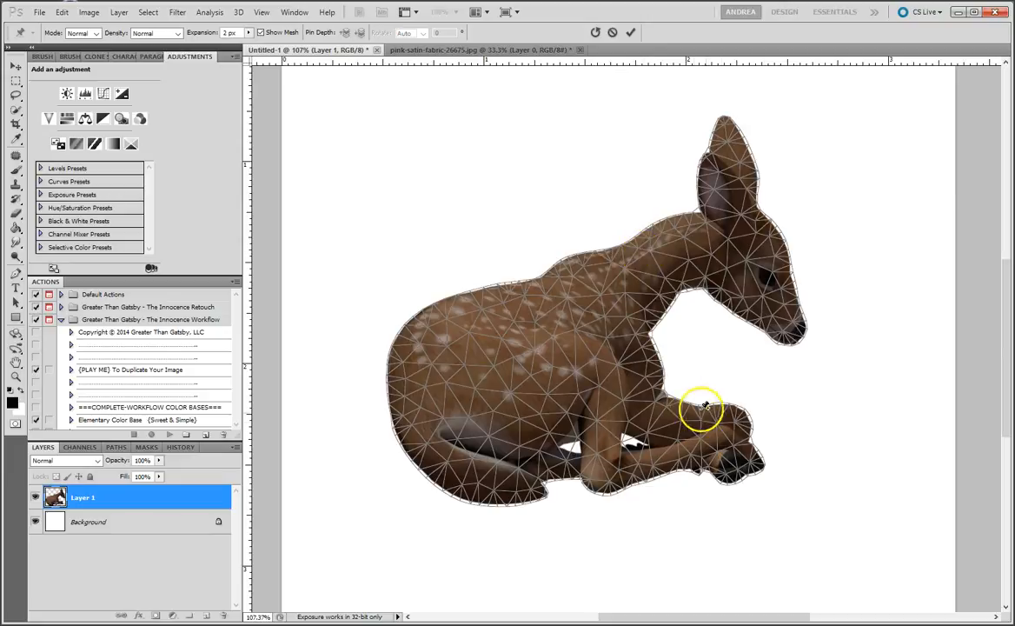
# Anchor the fawn with warp pins from the base of the neck down the chest and front leg, plus pins in the neck
pyautogui.click(631, 246)
pyautogui.click(635, 274)
pyautogui.click(649, 311)
pyautogui.click(646, 346)
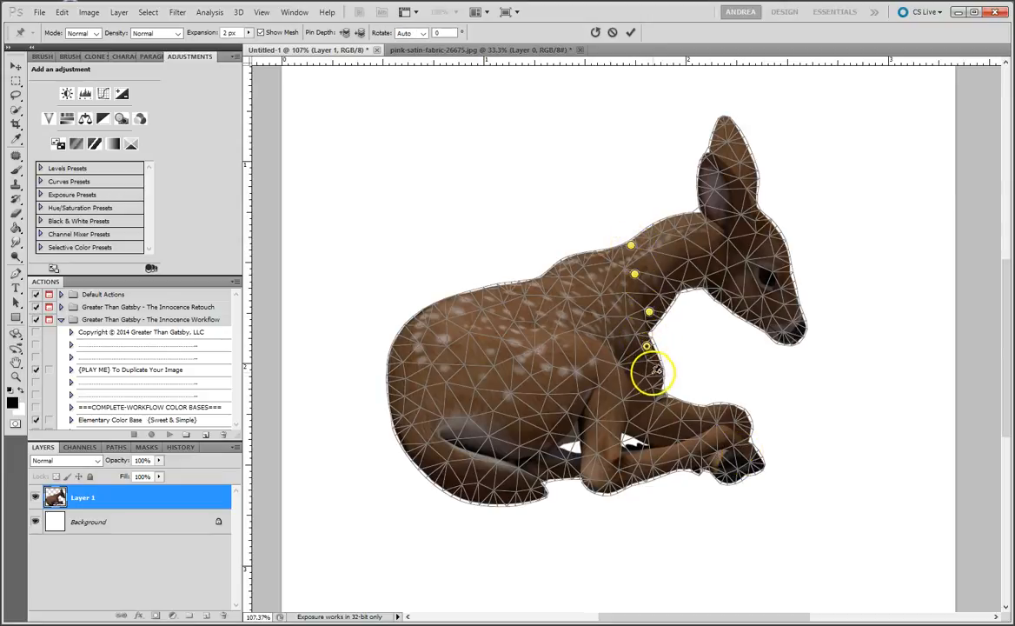
pyautogui.click(659, 388)
pyautogui.click(694, 405)
pyautogui.click(738, 408)
pyautogui.click(748, 442)
pyautogui.click(761, 465)
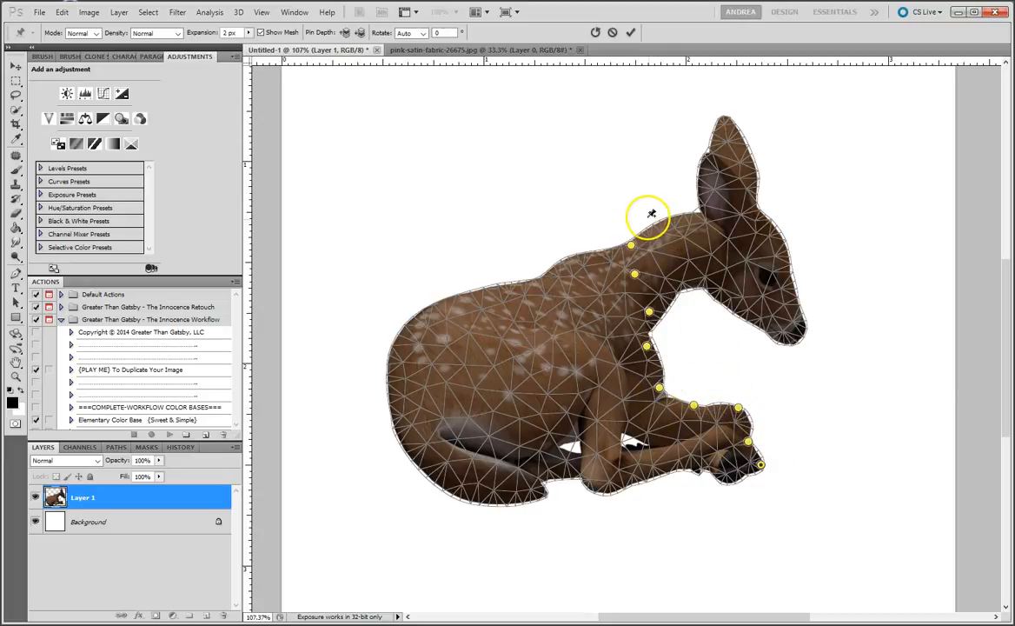
pyautogui.click(646, 241)
pyautogui.click(656, 292)
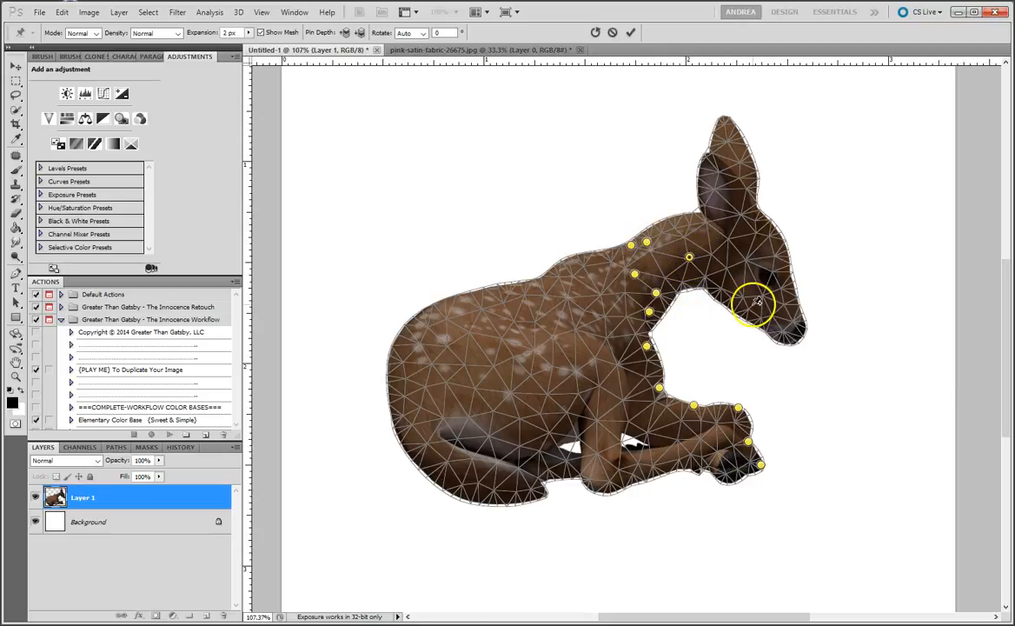
pyautogui.click(689, 258)
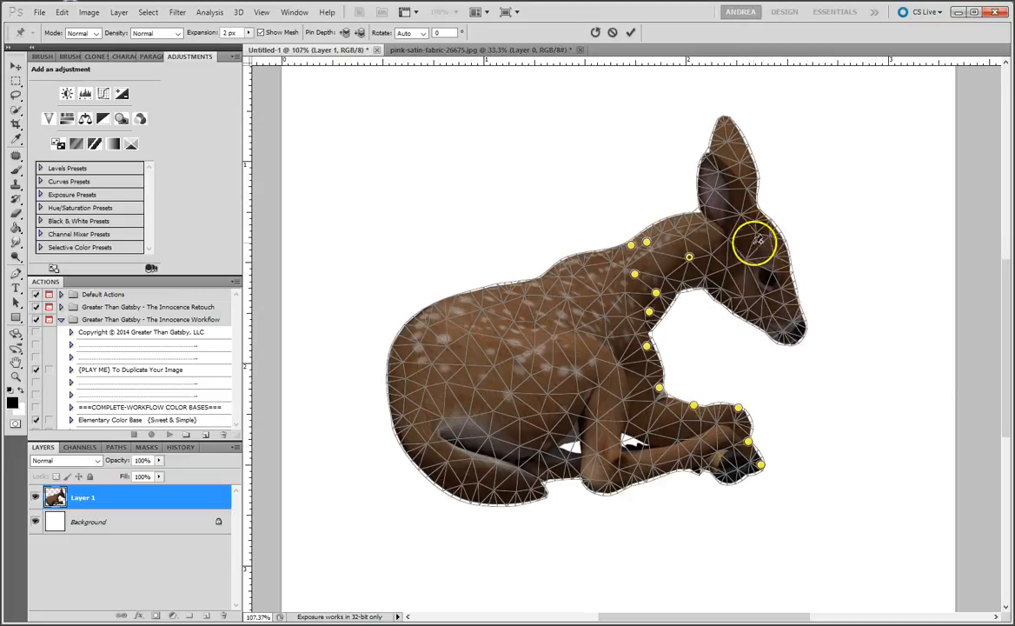
# Try raising the fawn's head by pulling up a pin placed on its nose, and remove all pins
pyautogui.click(796, 332)
pyautogui.moveTo(796, 332); pyautogui.dragTo(818, 199)
pyautogui.moveTo(815, 189)
pyautogui.mouseDown()
pyautogui.moveTo(811, 199)
pyautogui.moveTo(804, 177)
pyautogui.moveTo(811, 196)
pyautogui.mouseUp()
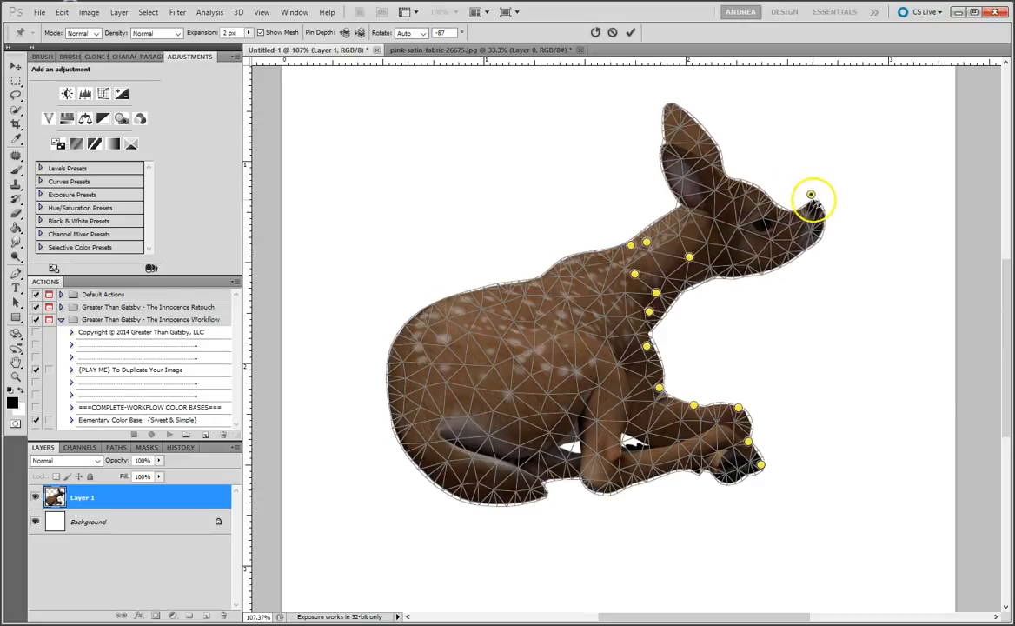
pyautogui.click(594, 33)
# Try a second set of pins along the neck, chest and front leg, and reset the warp
pyautogui.click(632, 244)
pyautogui.click(638, 276)
pyautogui.click(650, 318)
pyautogui.click(656, 353)
pyautogui.click(665, 391)
pyautogui.click(702, 412)
pyautogui.click(734, 409)
pyautogui.click(746, 441)
pyautogui.click(756, 456)
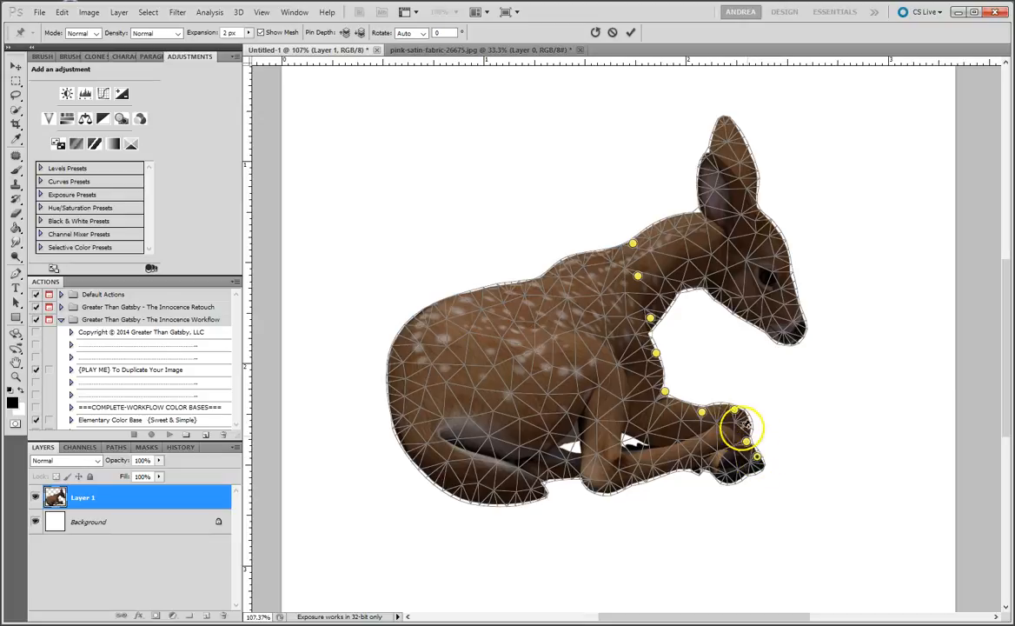
pyautogui.click(656, 273)
pyautogui.click(650, 244)
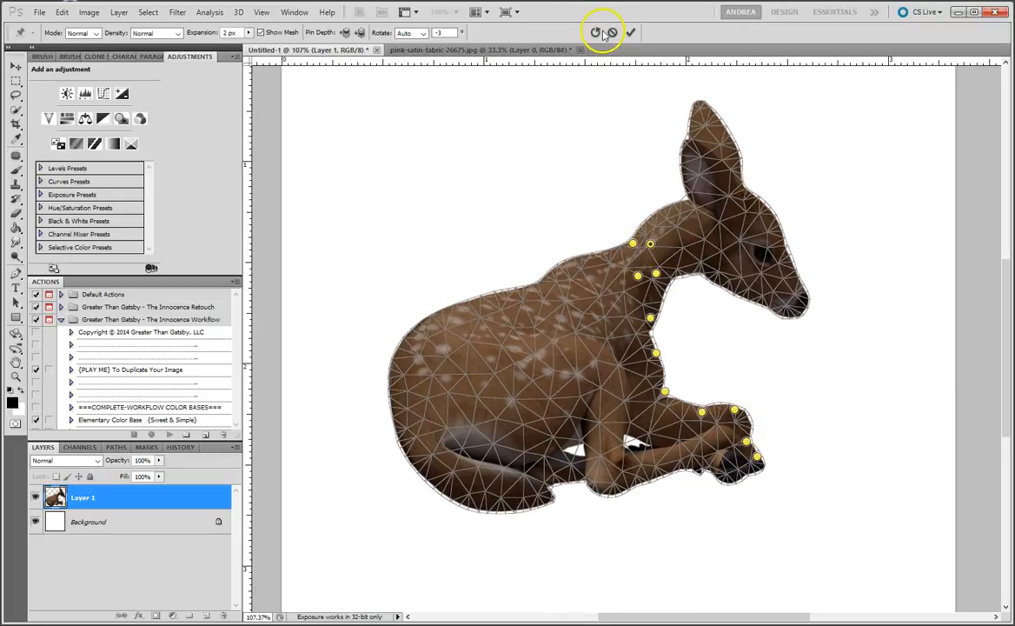
pyautogui.click(596, 32)
# Hold the body in place with eight pins from the neck base down to the front hoof and three on the neck
pyautogui.click(638, 244)
pyautogui.click(643, 285)
pyautogui.click(649, 319)
pyautogui.click(651, 364)
pyautogui.click(662, 392)
pyautogui.click(691, 408)
pyautogui.click(739, 410)
pyautogui.click(753, 456)
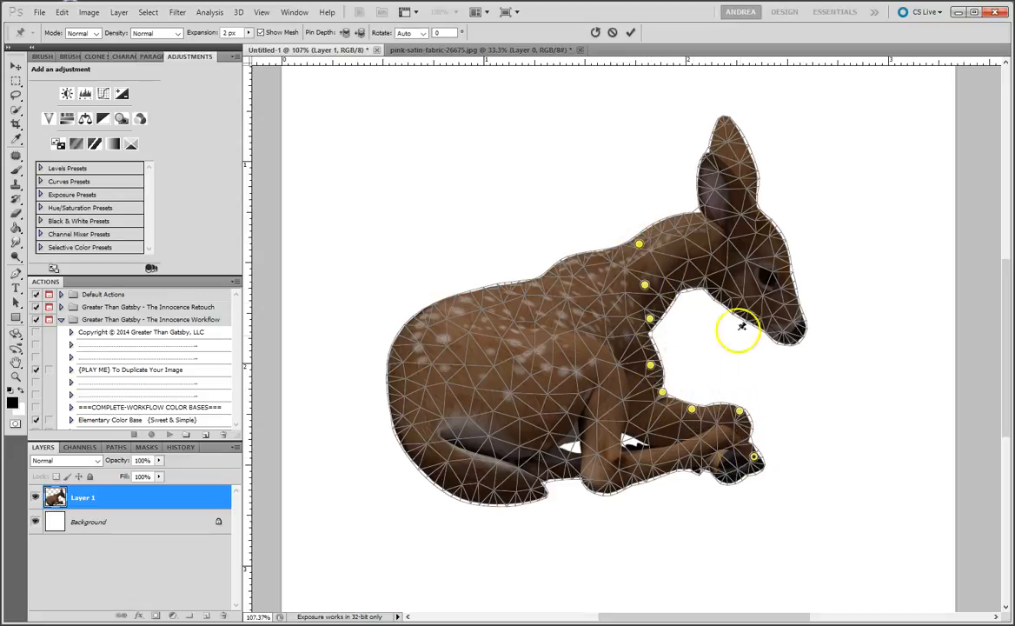
pyautogui.click(663, 276)
pyautogui.click(663, 232)
pyautogui.click(689, 257)
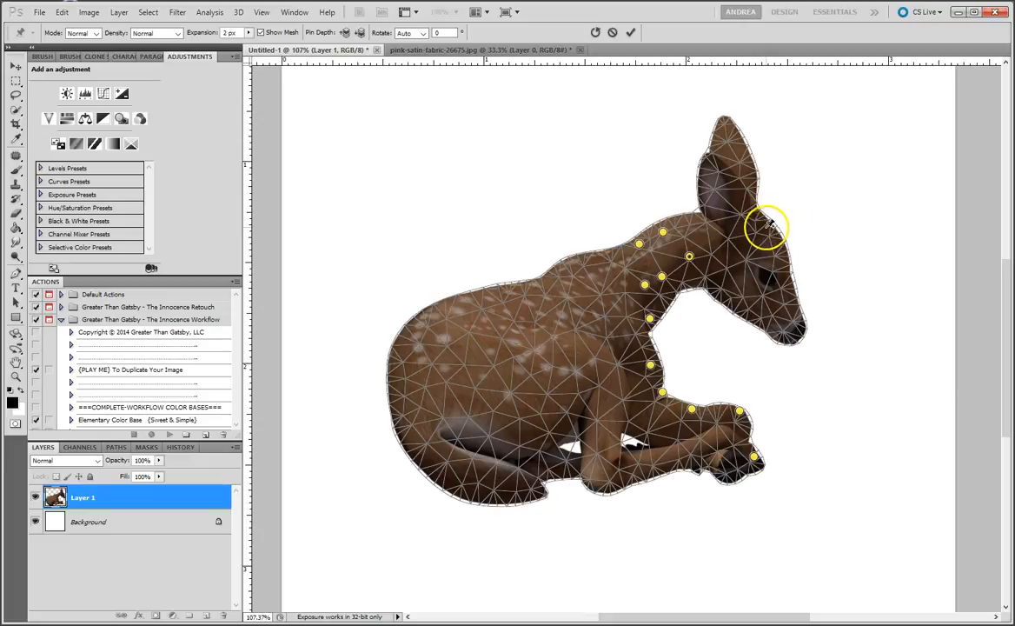
# Tilt the fawn's head up by pulling a pin on top of its head back over the neck, and apply the warp
pyautogui.click(768, 220)
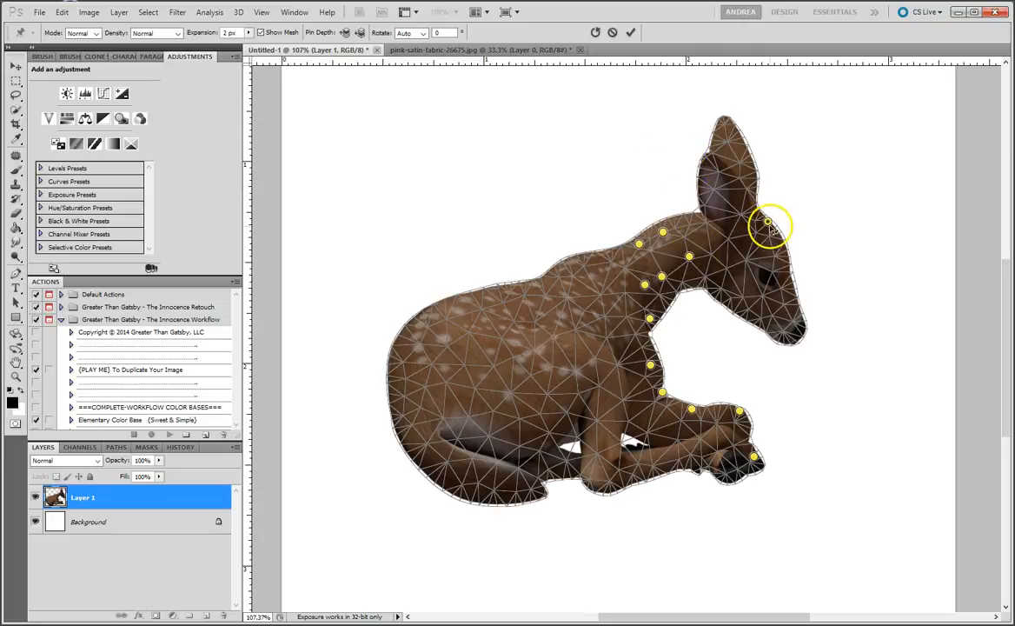
pyautogui.moveTo(768, 222); pyautogui.dragTo(727, 186)
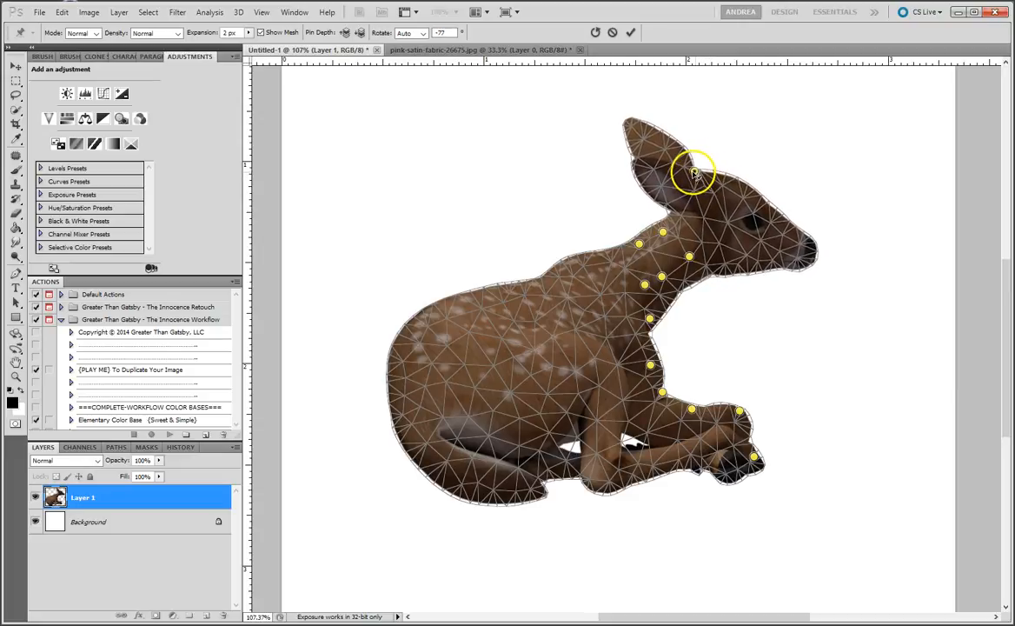
pyautogui.moveTo(682, 171); pyautogui.dragTo(669, 171)
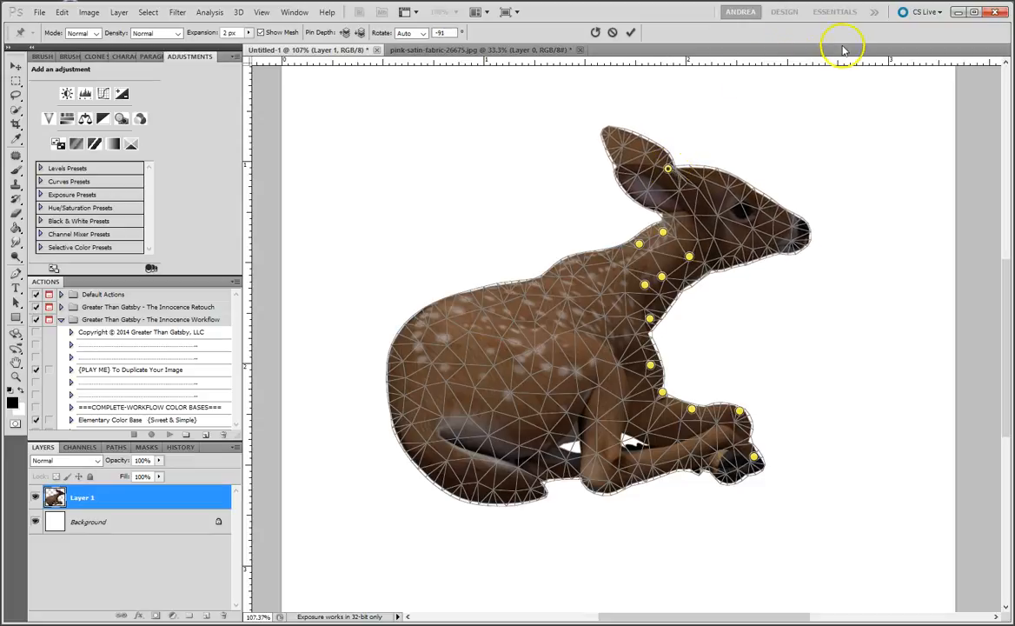
pyautogui.moveTo(669, 170); pyautogui.dragTo(666, 169)
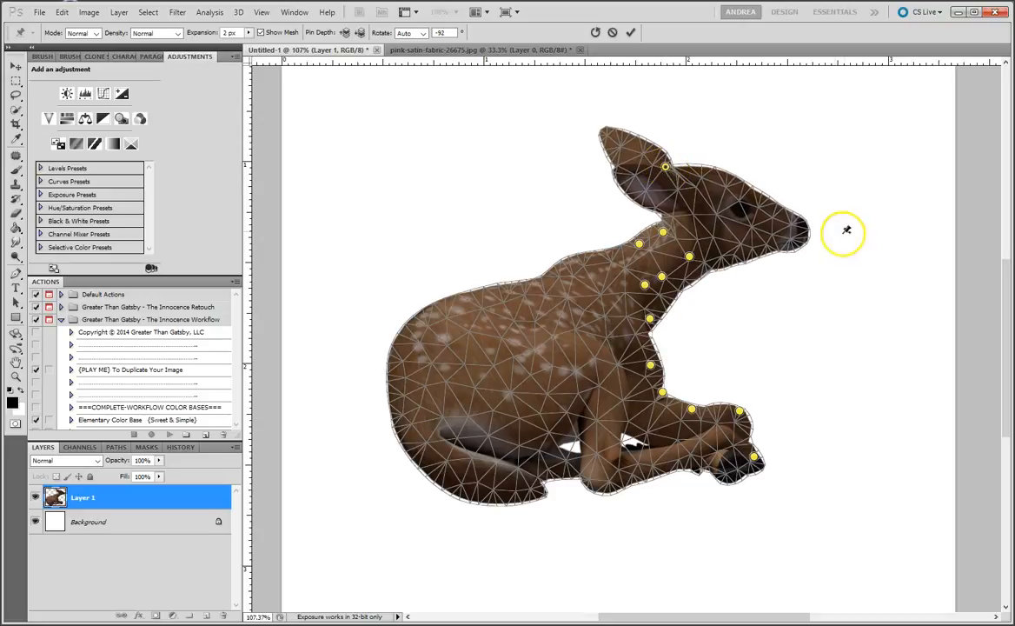
pyautogui.click(631, 33)
pyautogui.hotkey('ctrl', '0')
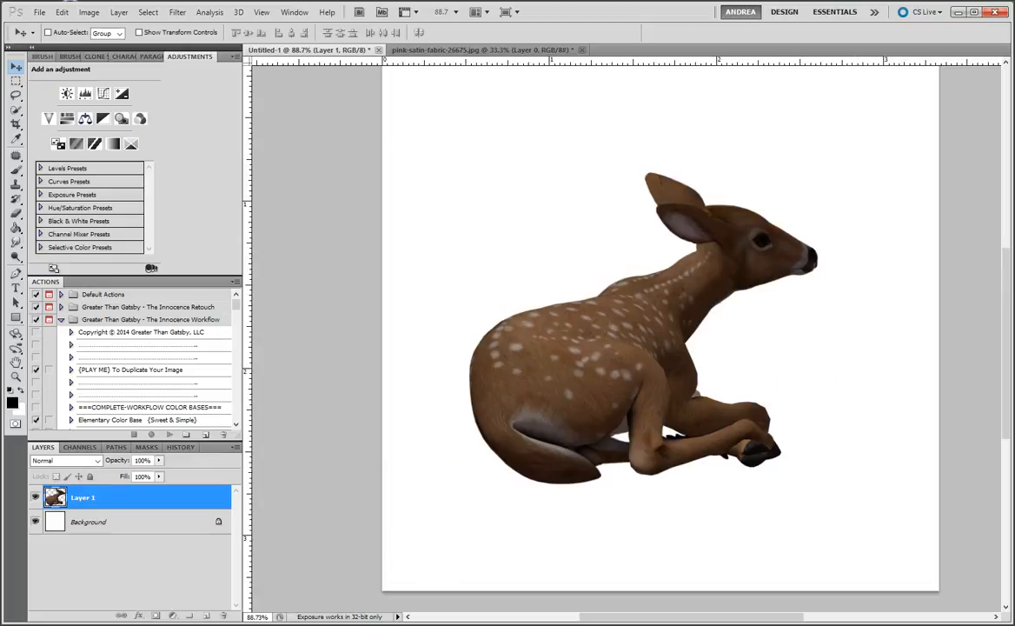
# Undo and redo the Puppet Warp to compare the fawn's head pose before and after
pyautogui.click(60, 12)
pyautogui.click(70, 25)
pyautogui.click(63, 12)
pyautogui.click(70, 25)
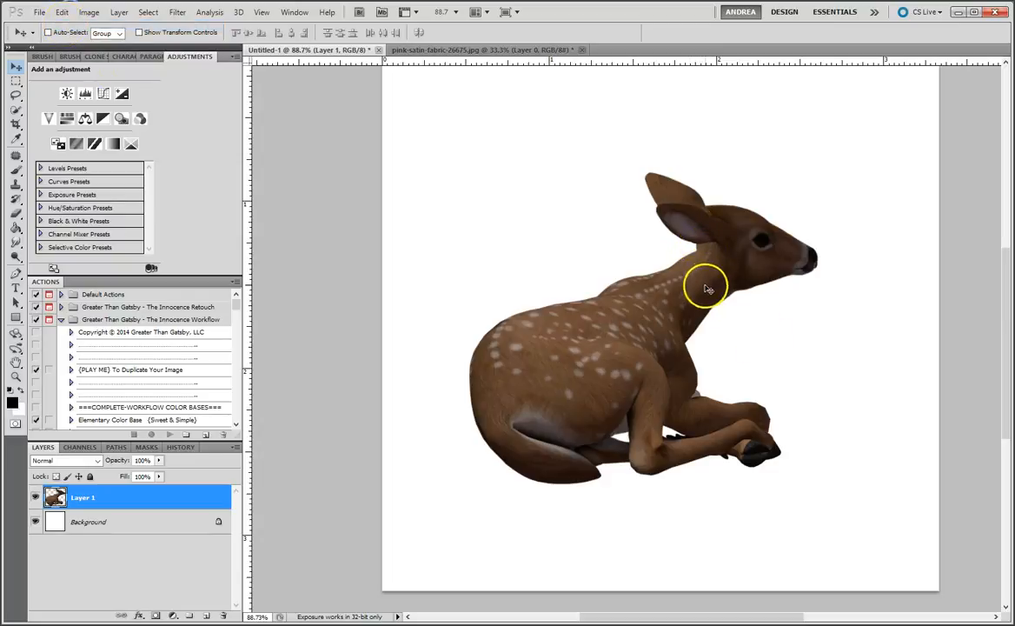
# Start another Puppet Warp on the fawn layer
pyautogui.click(62, 12)
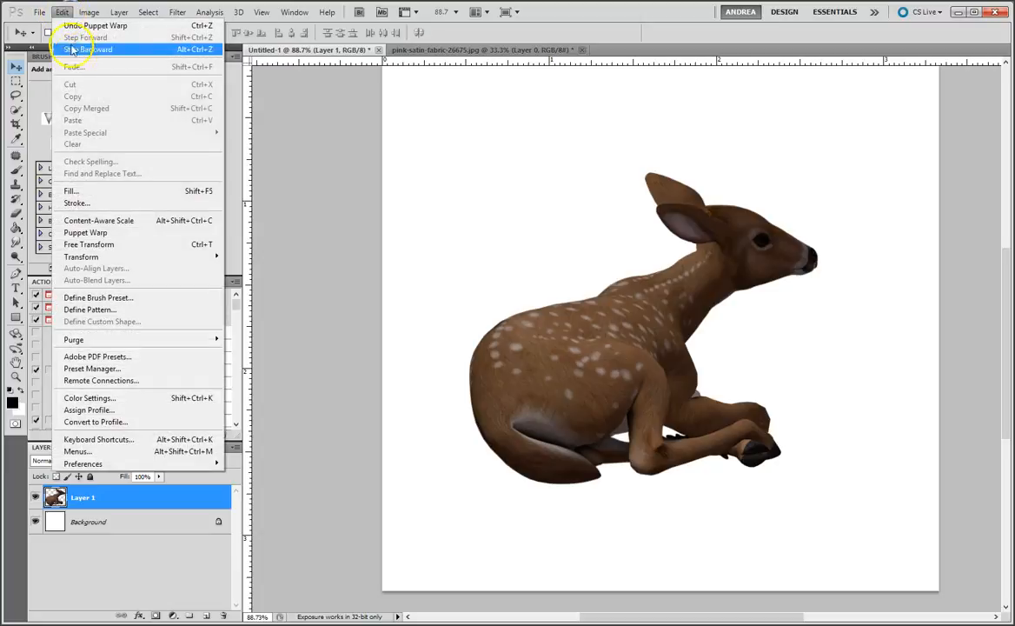
pyautogui.click(82, 233)
pyautogui.click(660, 279)
pyautogui.click(684, 335)
pyautogui.click(692, 385)
pyautogui.click(729, 404)
pyautogui.click(767, 425)
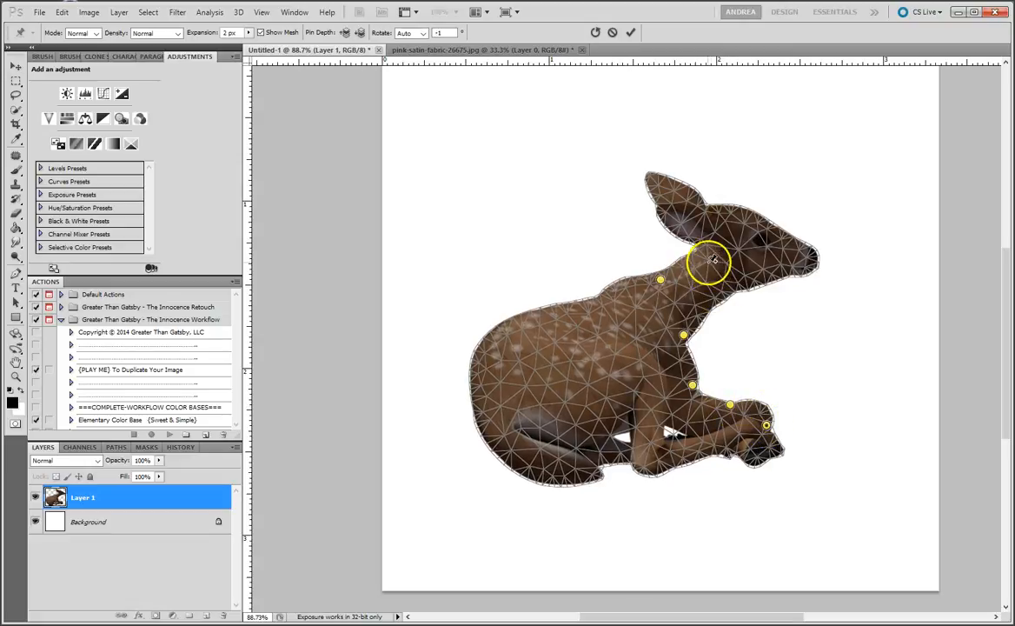
pyautogui.click(595, 33)
# Hold the fawn's body in place with six pins from the back of the neck down the chest to the folded front leg
pyautogui.click(656, 280)
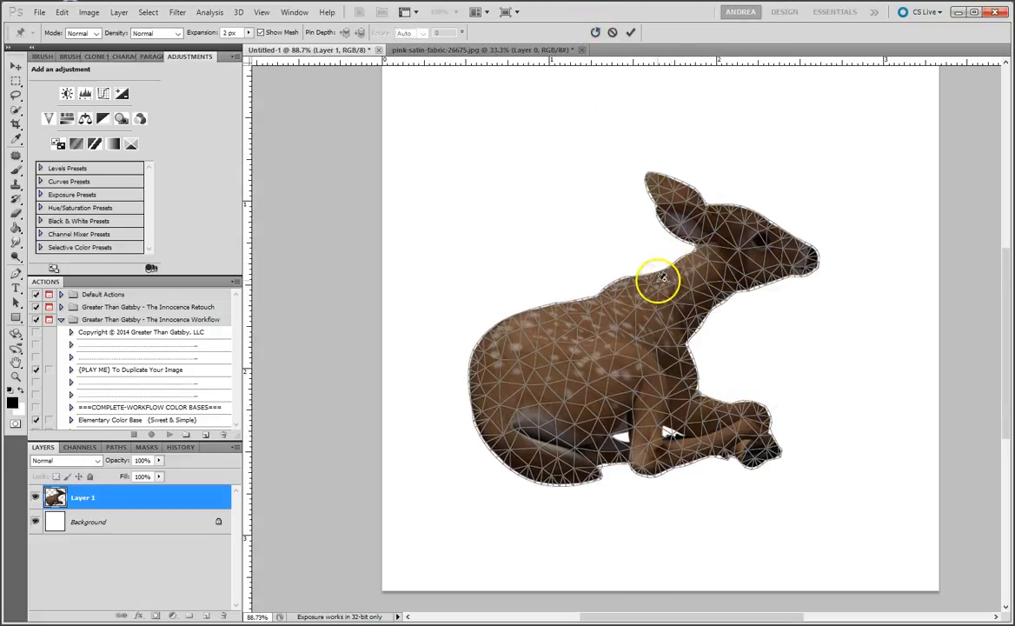
pyautogui.click(682, 339)
pyautogui.click(694, 388)
pyautogui.click(733, 406)
pyautogui.click(763, 428)
pyautogui.click(758, 406)
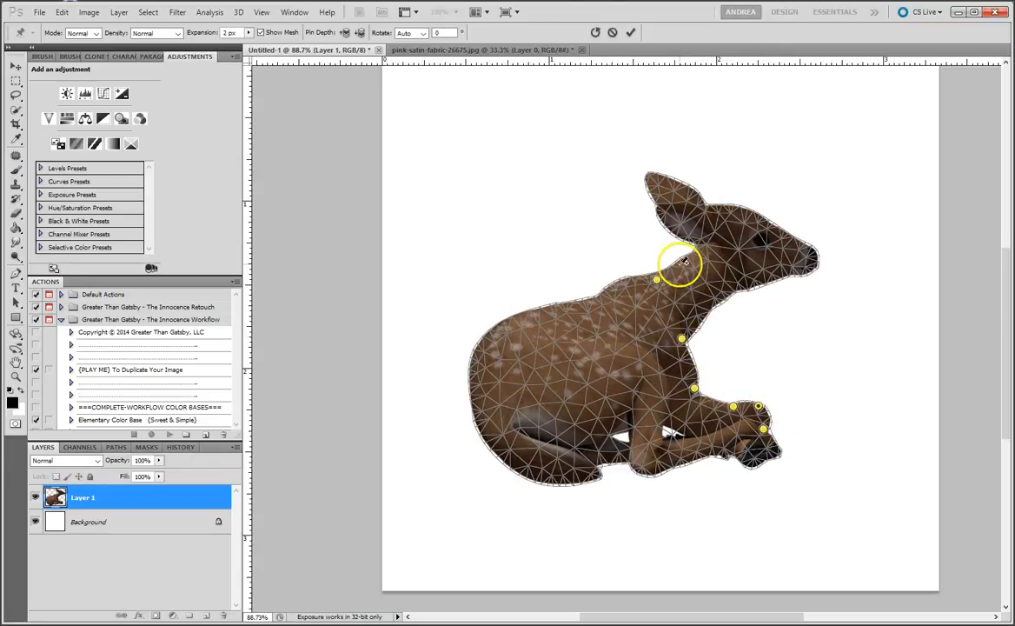
# Pin the middle of the neck, pull a pin on the head slightly back toward the body, and apply the warp
pyautogui.click(692, 287)
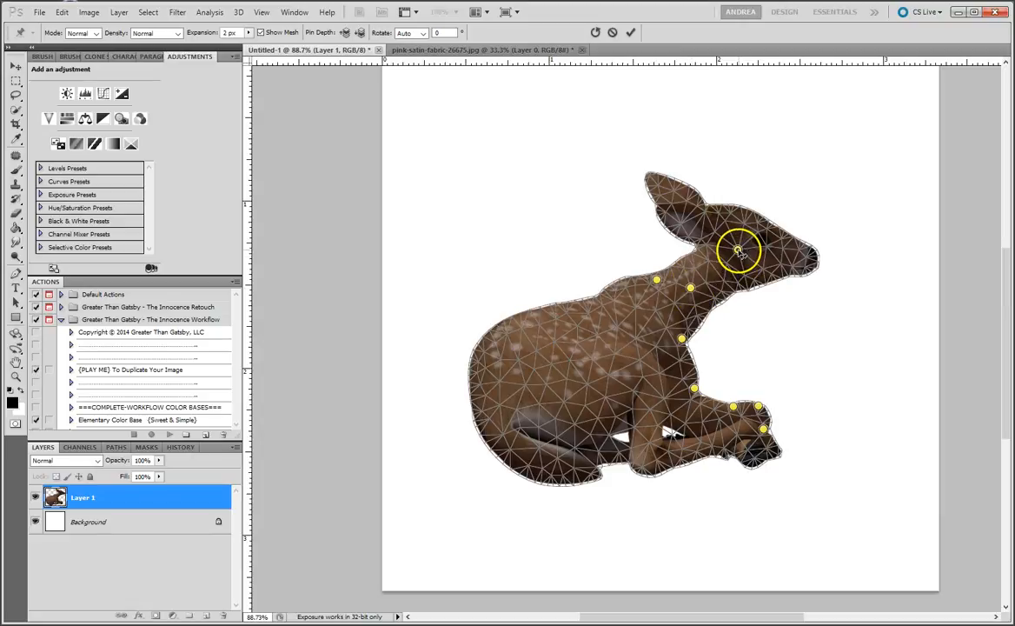
pyautogui.moveTo(736, 251); pyautogui.dragTo(722, 252)
pyautogui.click(630, 33)
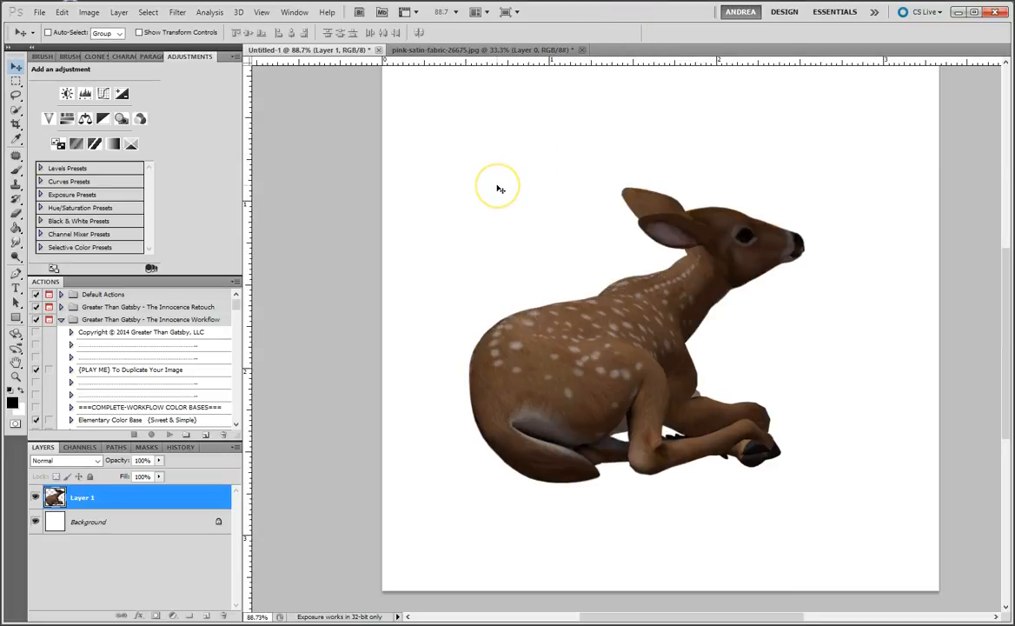
pyautogui.scroll(-1, 499, 188)
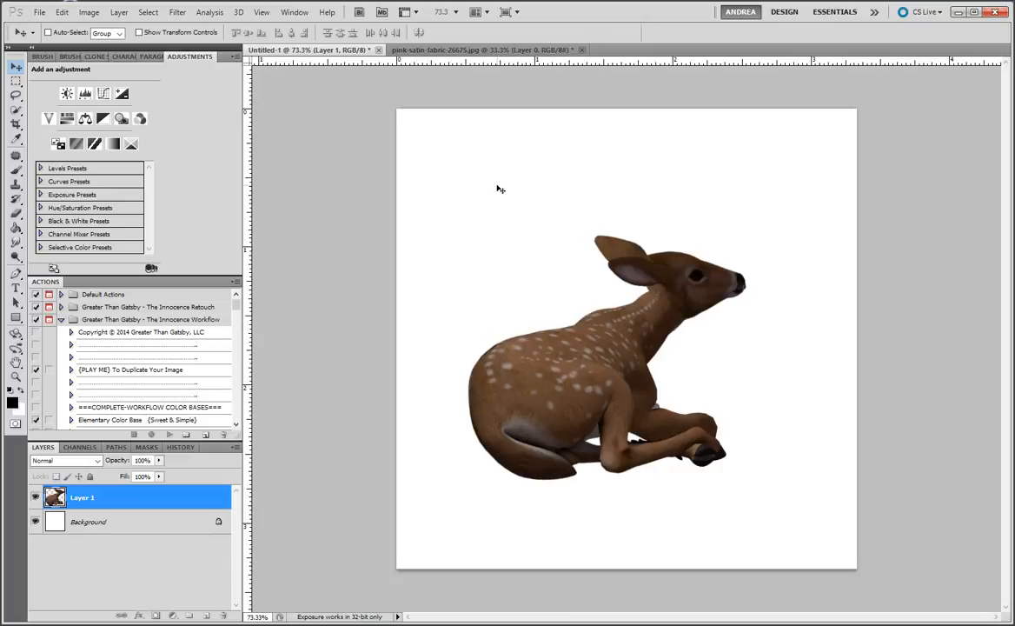
pyautogui.scroll(1, 499, 188)
# Switch to the pink-satin-fabric-26675.jpg document
pyautogui.moveTo(476, 197); pyautogui.dragTo(462, 445)
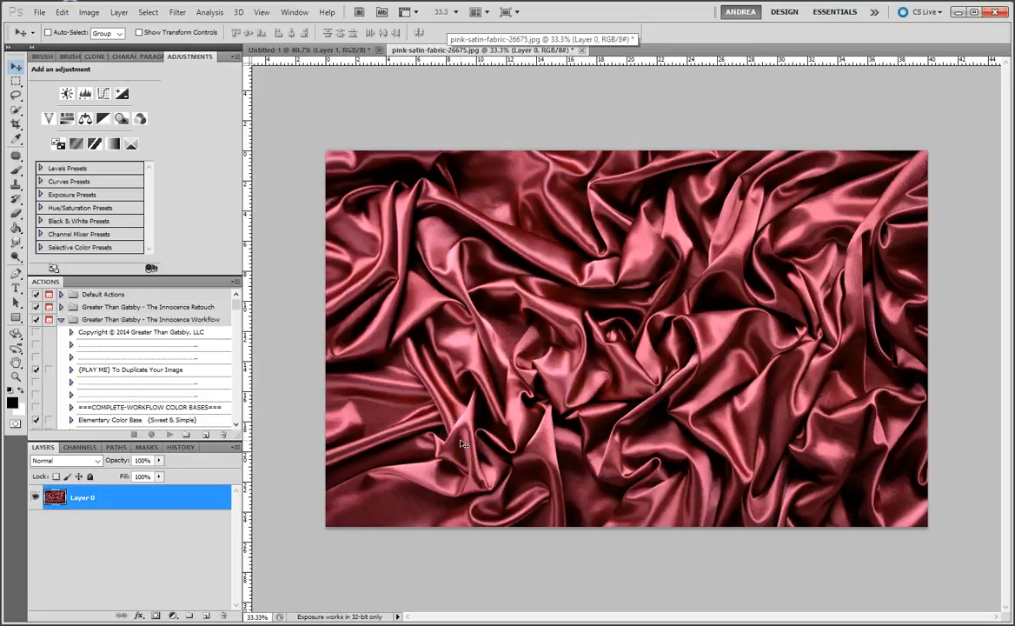
pyautogui.moveTo(565, 330); pyautogui.dragTo(401, 284)
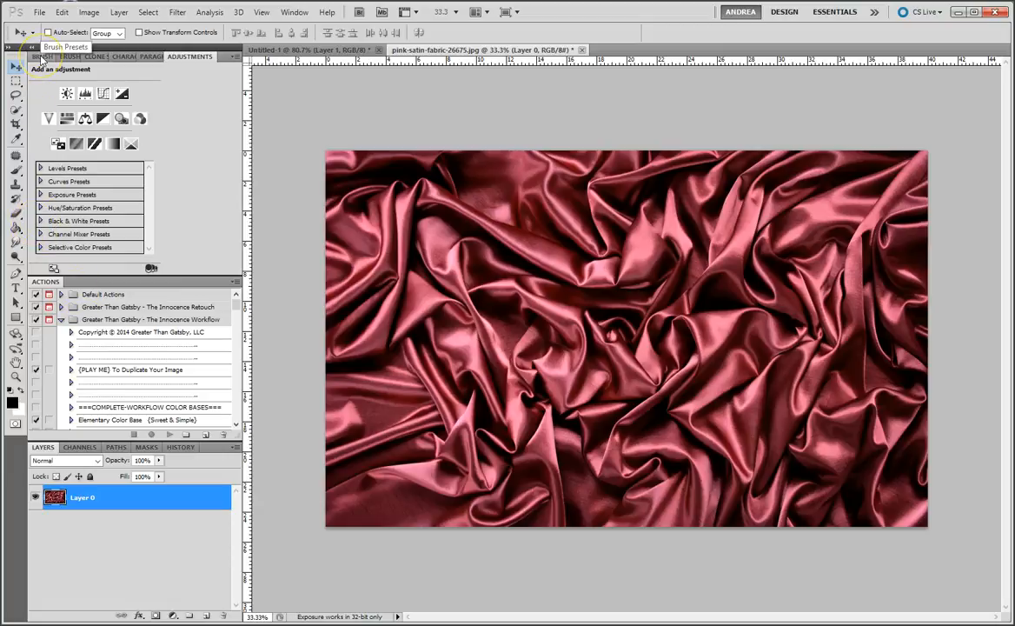
# Try the regular Warp transform on the satin by bending its inner grid and pulling in its upper-right corner and edge, and cancel it
pyautogui.click(62, 12)
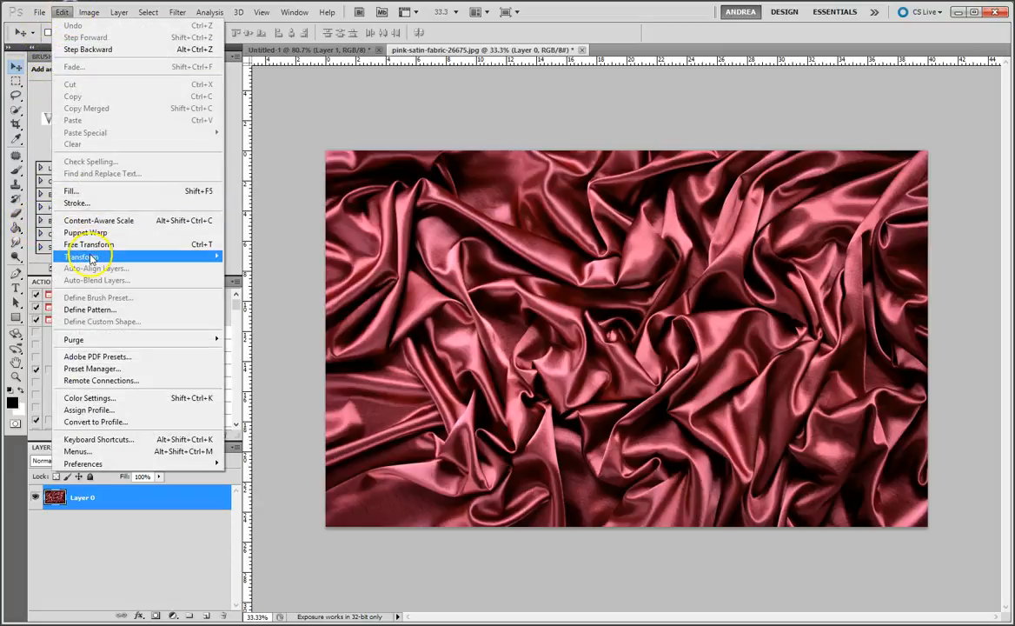
pyautogui.moveTo(92, 260)
pyautogui.click(11, 333)
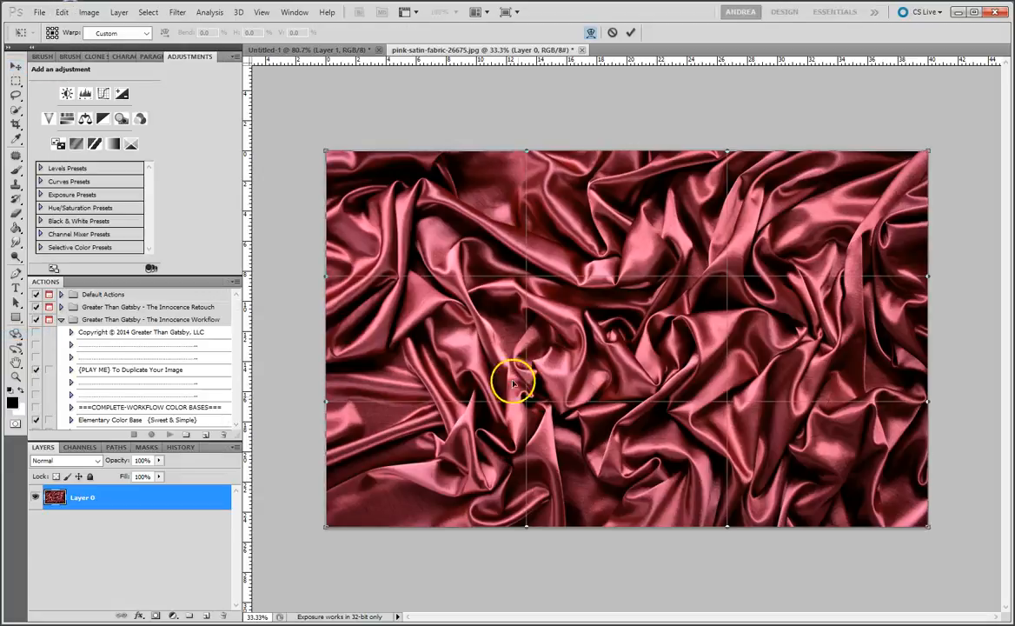
pyautogui.moveTo(483, 245); pyautogui.dragTo(481, 234)
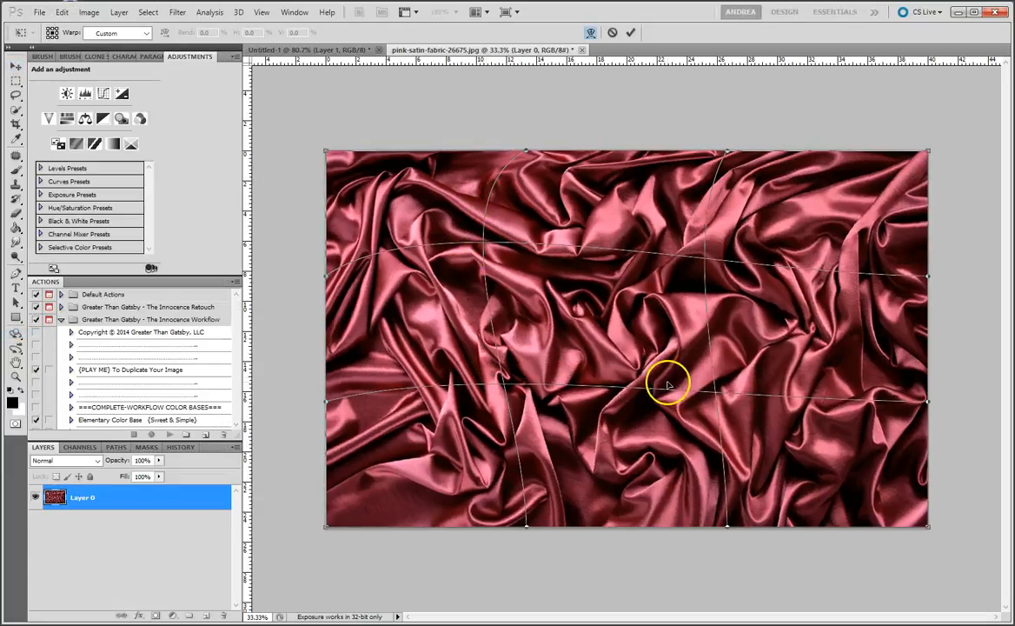
pyautogui.moveTo(701, 338); pyautogui.dragTo(689, 333)
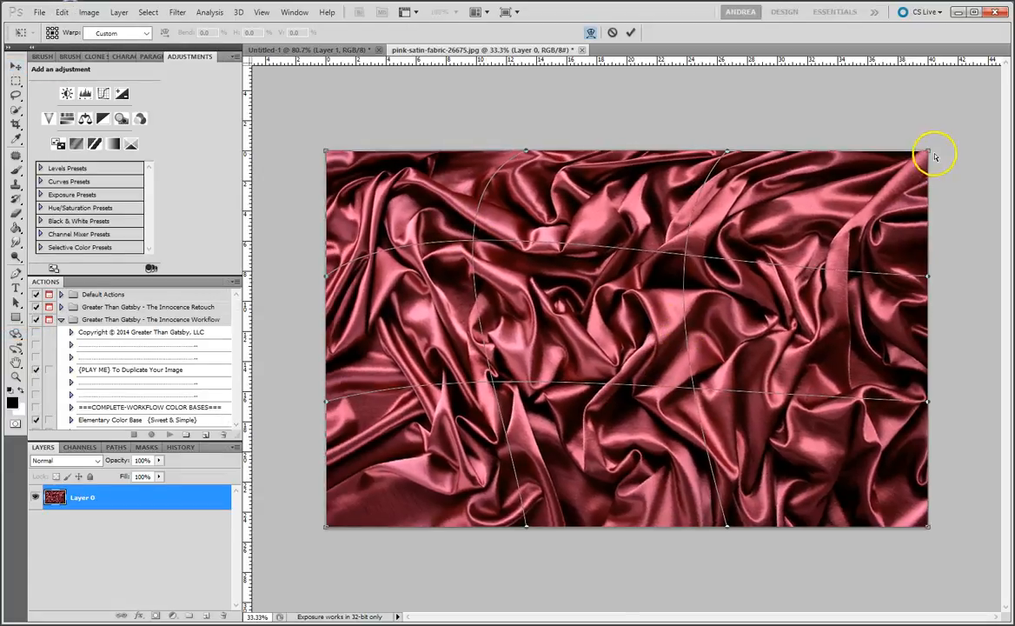
pyautogui.moveTo(926, 149); pyautogui.dragTo(889, 152)
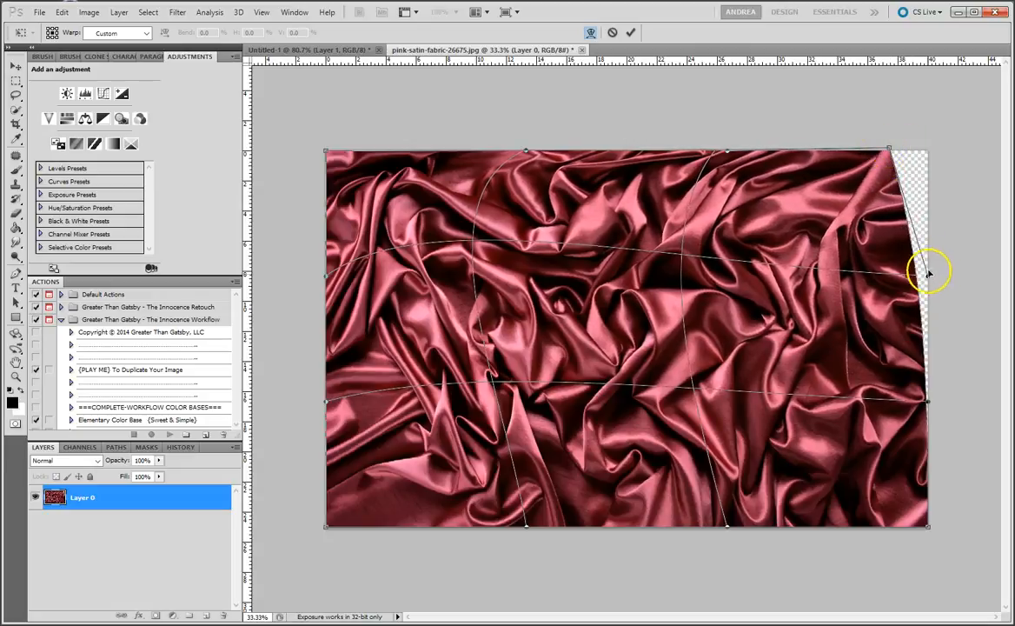
pyautogui.moveTo(936, 204); pyautogui.dragTo(593, 256)
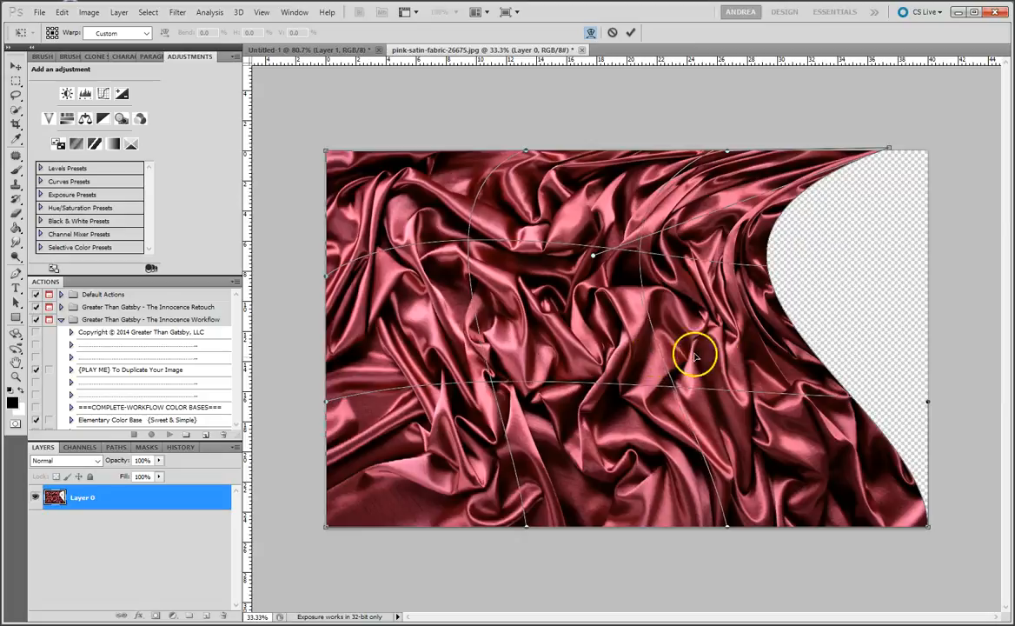
pyautogui.moveTo(694, 357); pyautogui.dragTo(711, 365)
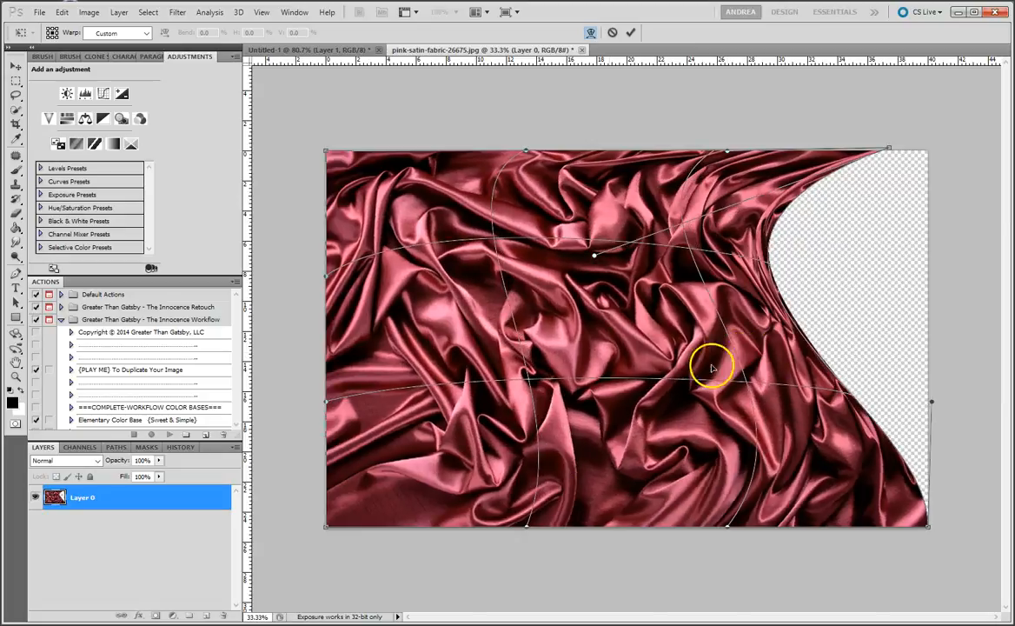
pyautogui.click(612, 32)
# Start Puppet Warp on the satin layer and place ten pins down its left side, across the upper middle and down its right side
pyautogui.click(61, 11)
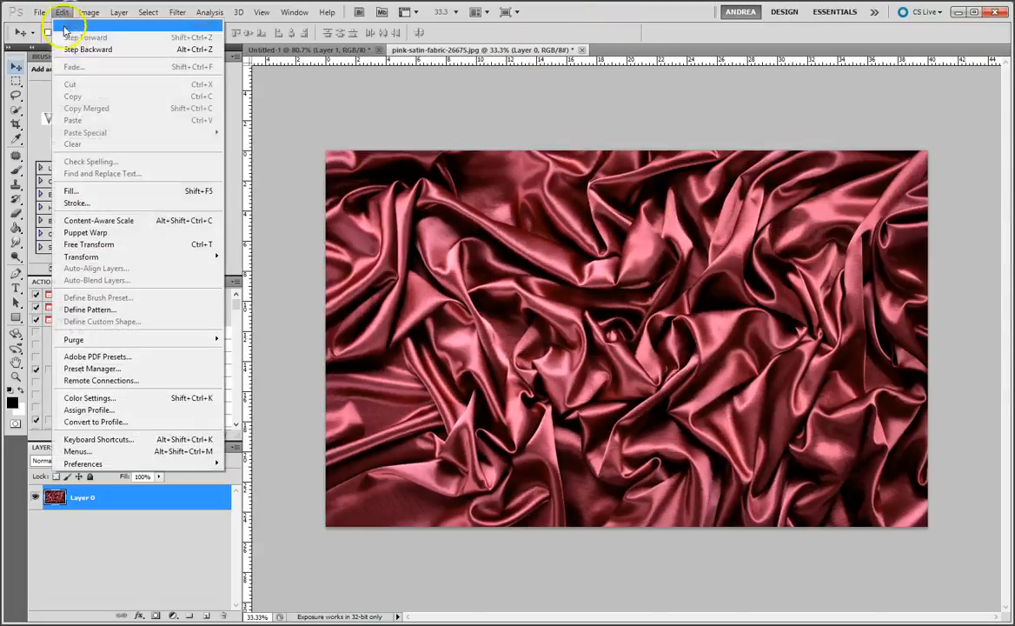
pyautogui.click(83, 230)
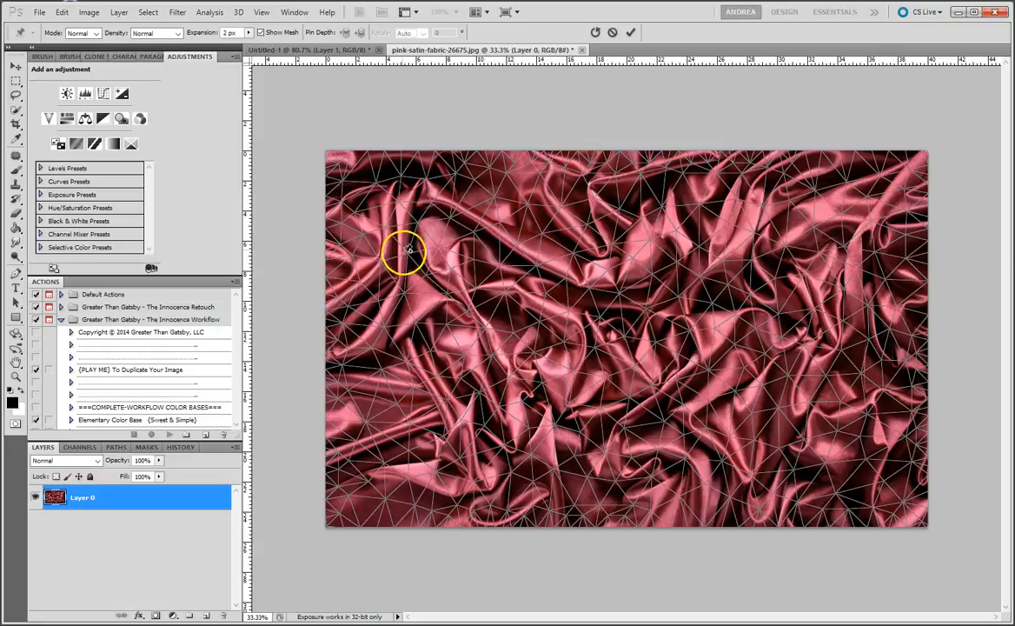
pyautogui.click(386, 218)
pyautogui.click(392, 304)
pyautogui.click(409, 422)
pyautogui.click(482, 484)
pyautogui.click(524, 204)
pyautogui.click(606, 263)
pyautogui.click(719, 298)
pyautogui.click(739, 372)
pyautogui.click(749, 449)
pyautogui.click(757, 501)
# Add pins near the satin's upper edge and around its left-centre folds, and pull one of those folds up and to the left
pyautogui.click(665, 188)
pyautogui.click(483, 331)
pyautogui.click(548, 320)
pyautogui.click(541, 380)
pyautogui.moveTo(499, 387); pyautogui.dragTo(460, 352)
pyautogui.click(527, 448)
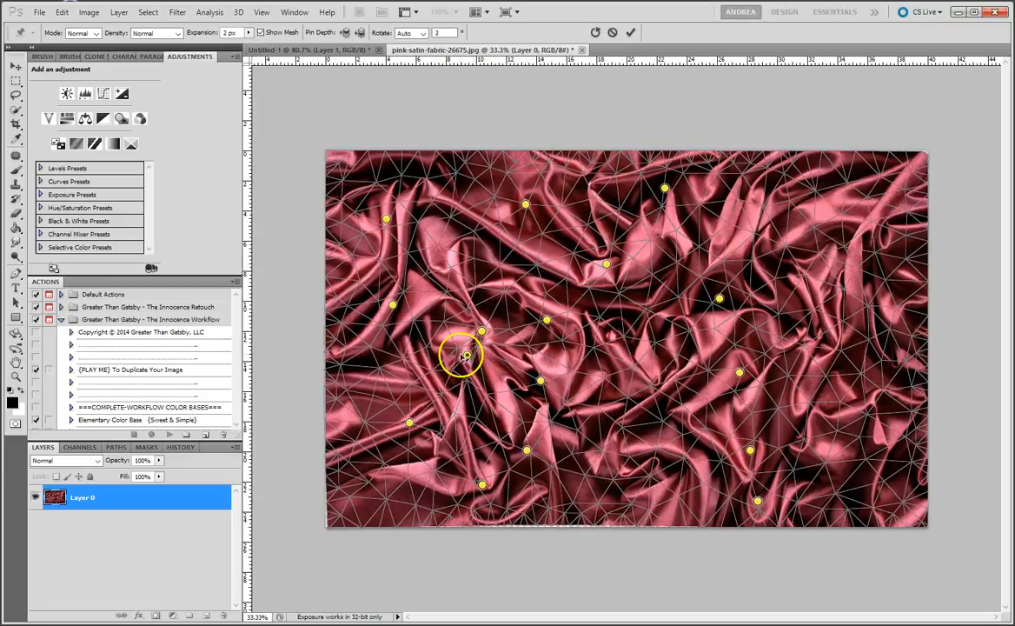
# Bunch the left-centre folds by pulling two pins to the left and raising the pin near the satin's lower edge
pyautogui.moveTo(545, 320); pyautogui.dragTo(520, 342)
pyautogui.moveTo(541, 382); pyautogui.dragTo(517, 389)
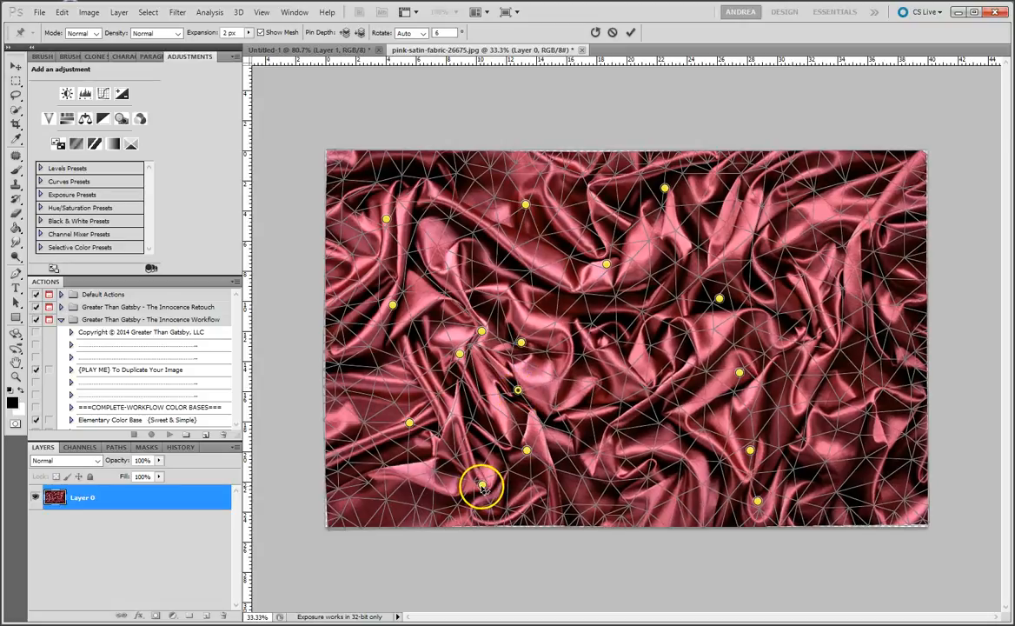
pyautogui.moveTo(482, 484); pyautogui.dragTo(484, 417)
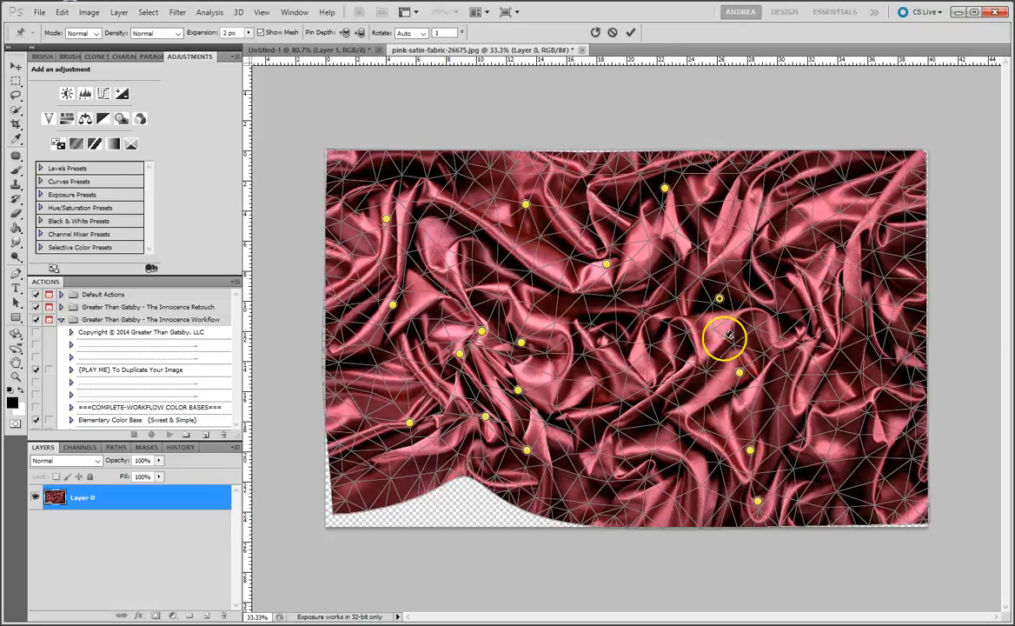
# Surround the curved fold in the satin's right half with a ring of additional pins
pyautogui.click(776, 285)
pyautogui.click(801, 346)
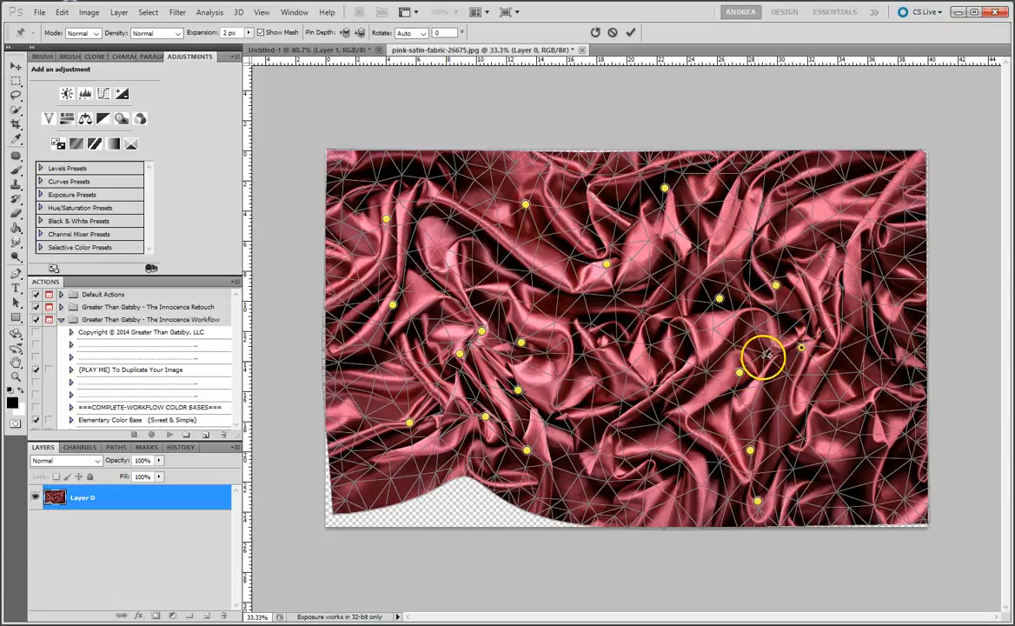
pyautogui.click(782, 314)
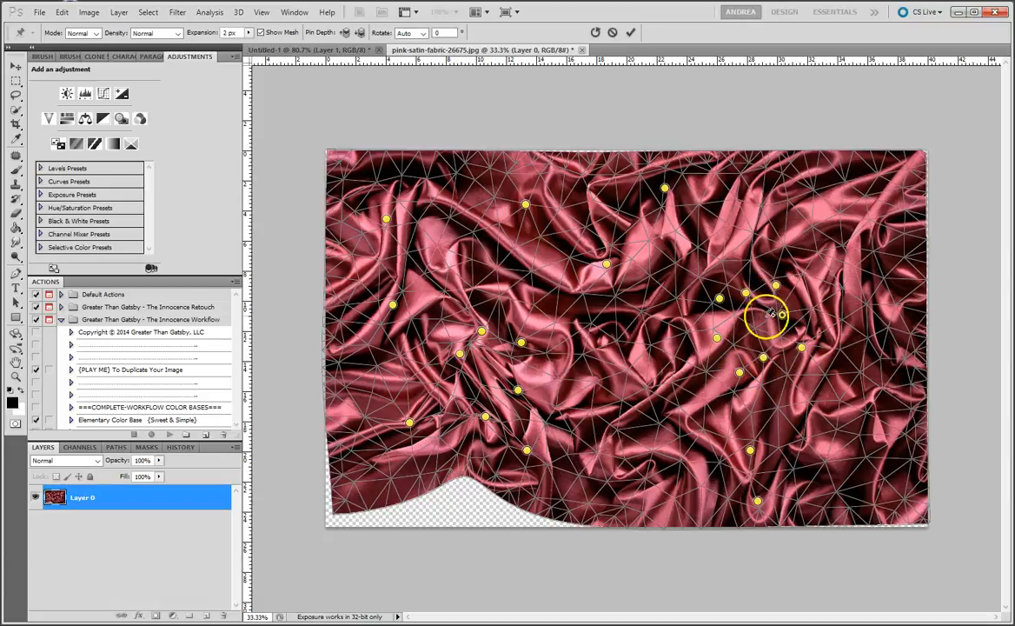
# Pin the middle of the ringed fold, shift it up and to the left, and apply the Puppet Warp
pyautogui.click(755, 320)
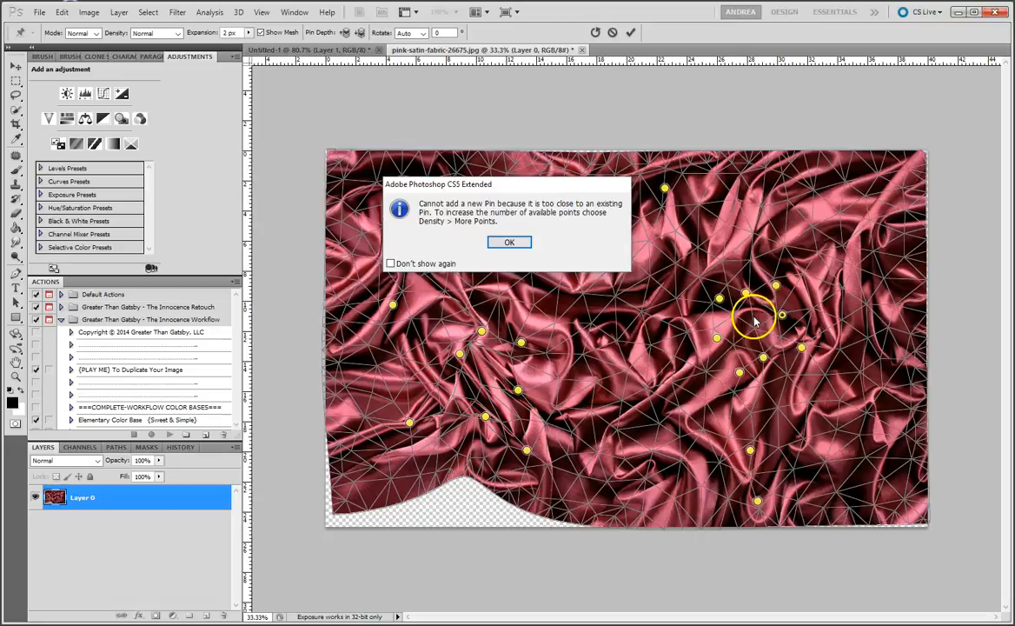
pyautogui.click(521, 244)
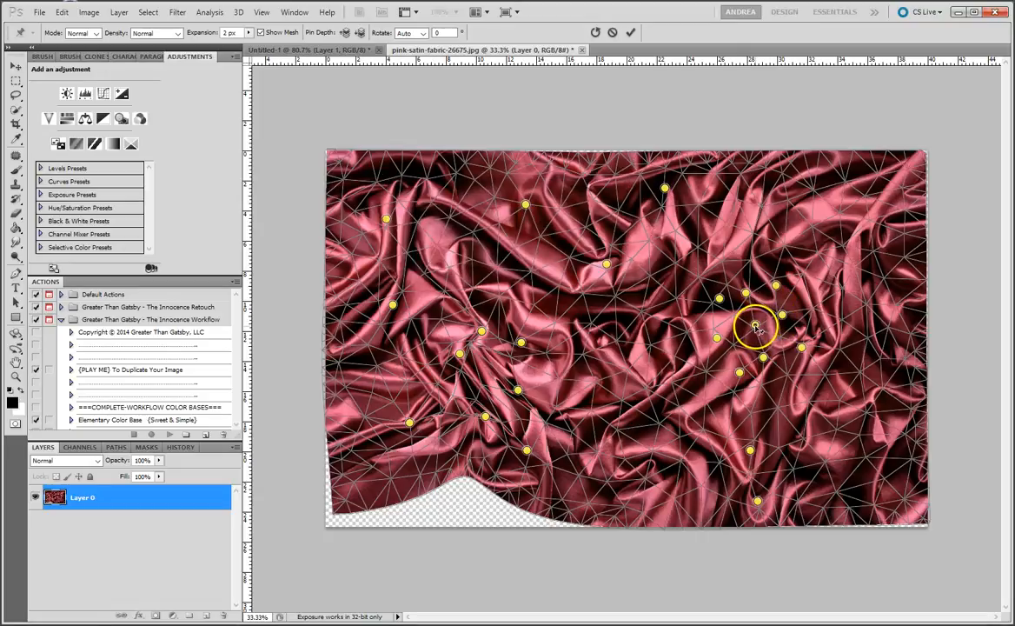
pyautogui.moveTo(756, 323); pyautogui.dragTo(753, 320)
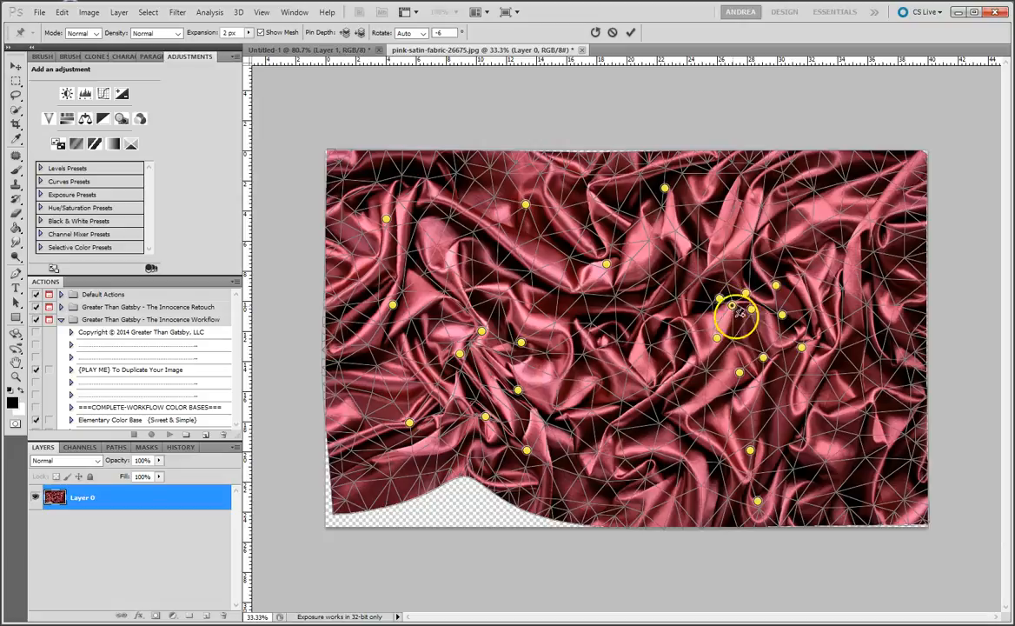
pyautogui.click(630, 33)
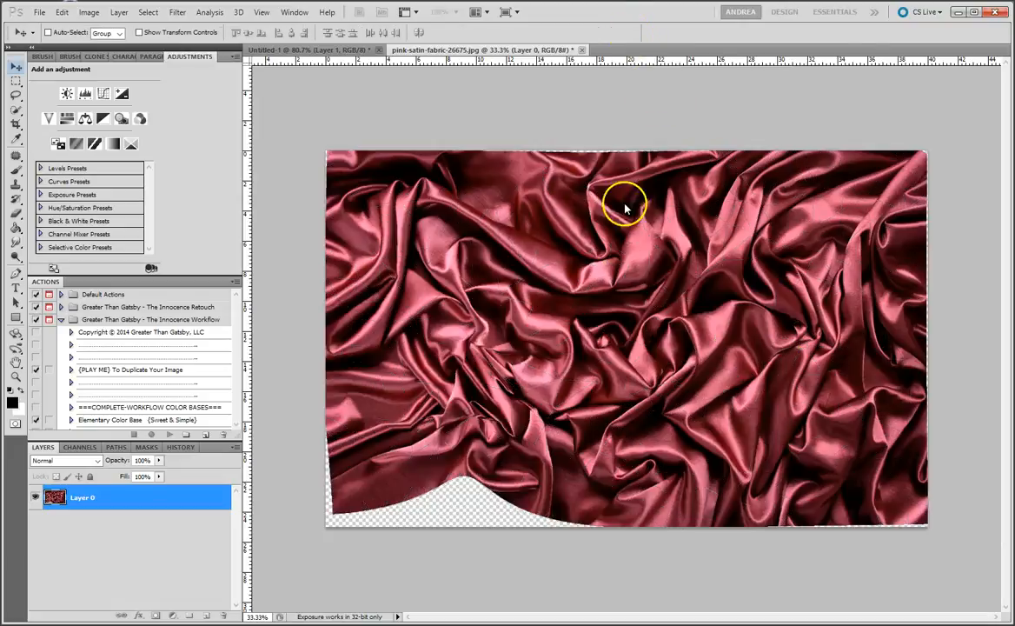
# Undo and redo the Puppet Warp to compare the satin folds before and after
pyautogui.click(57, 12)
pyautogui.click(64, 16)
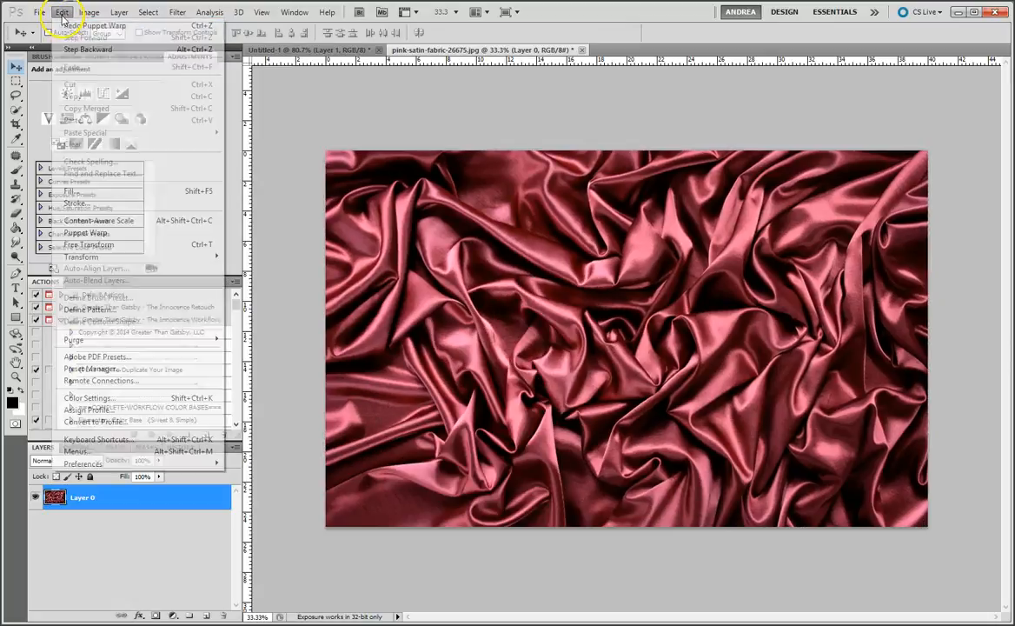
pyautogui.click(86, 27)
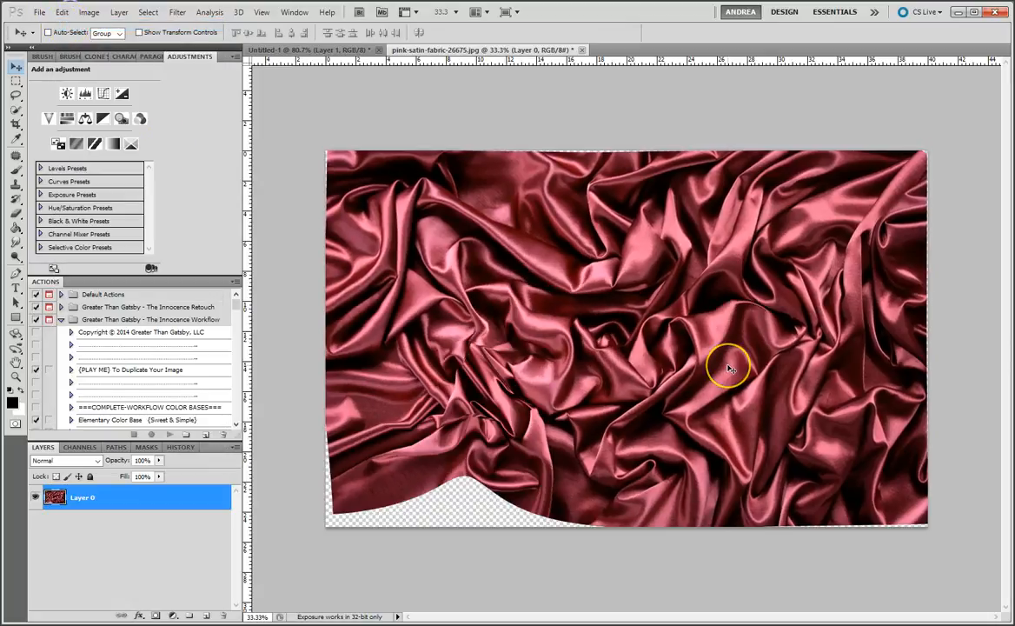